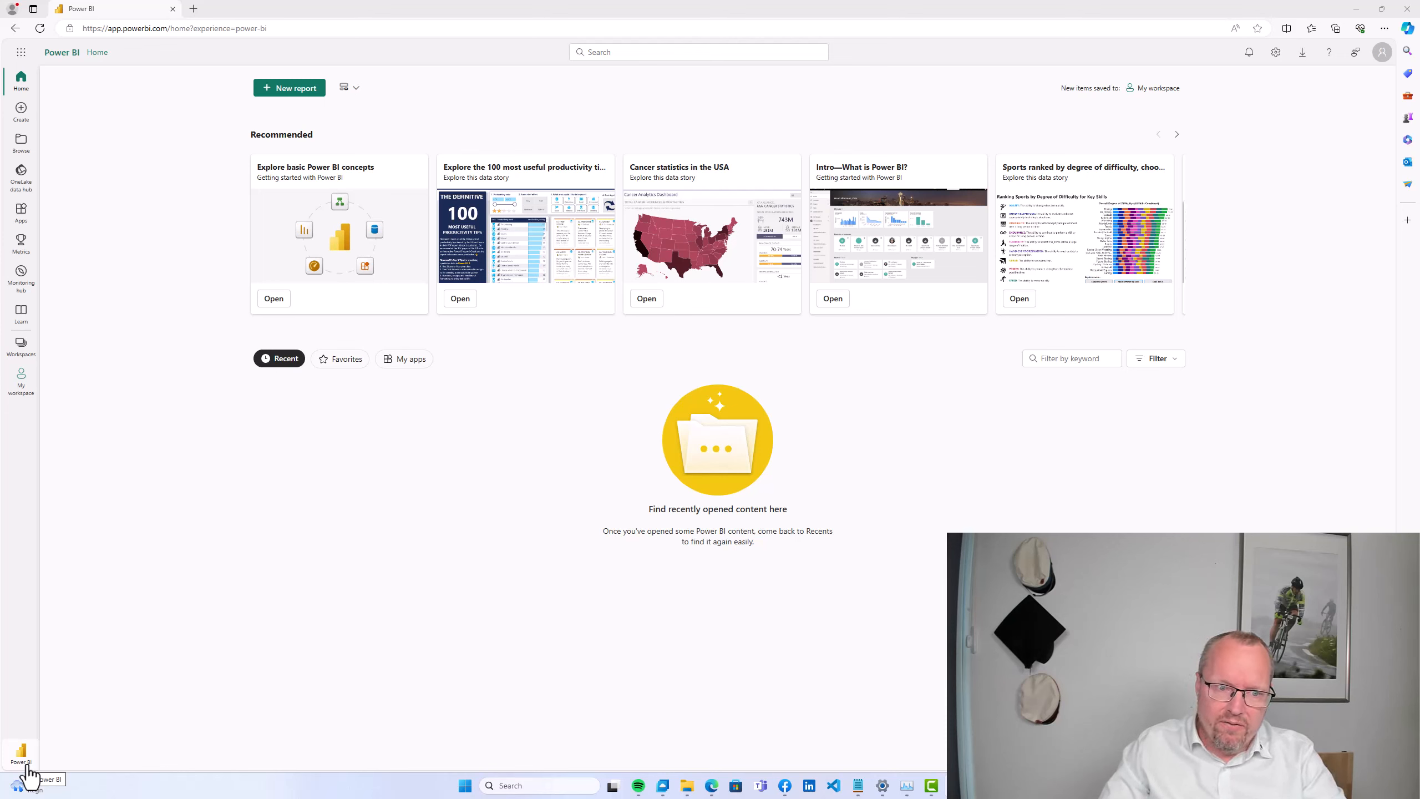
Switch to the Data Engineering experience and create a new workspace named firsttry
left_click(26, 774)
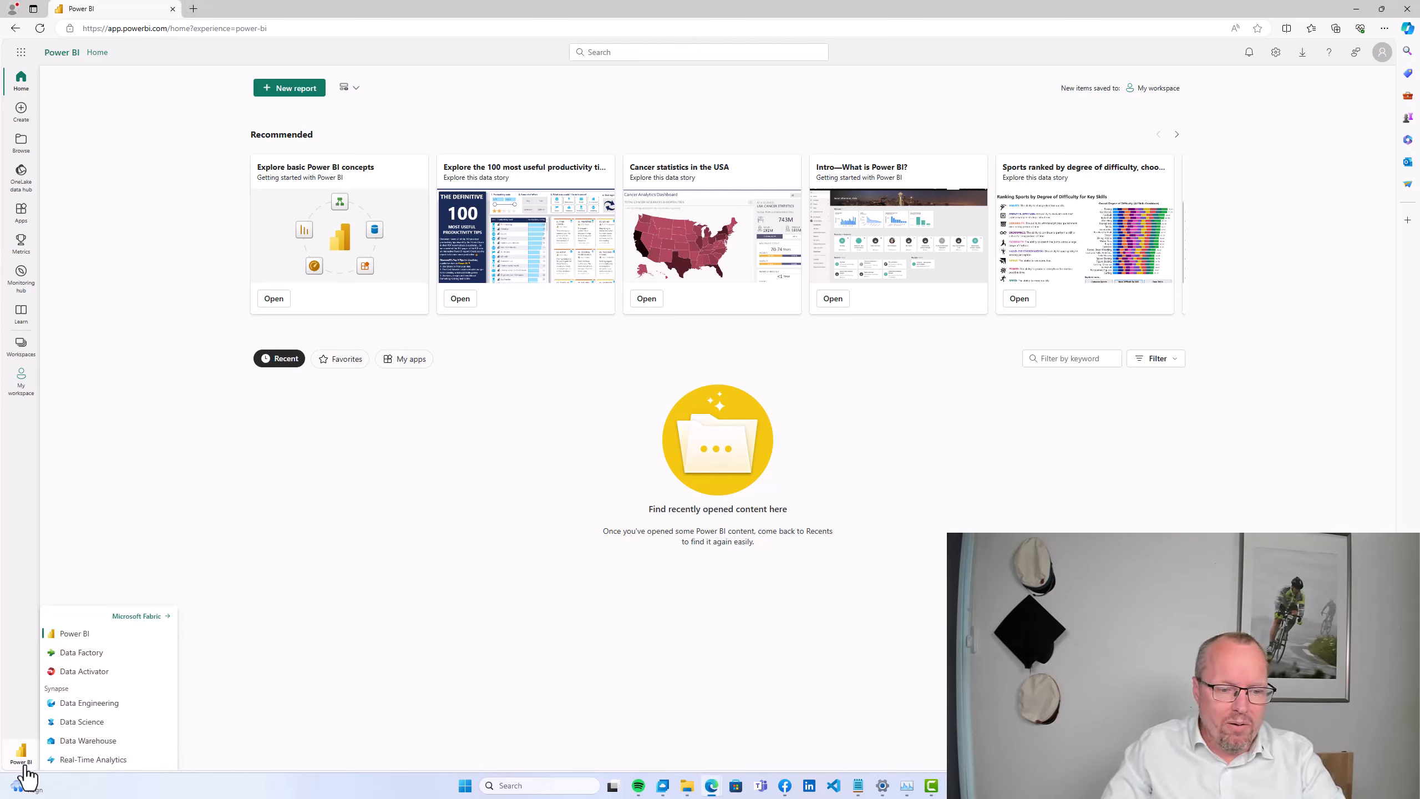
left_click(79, 706)
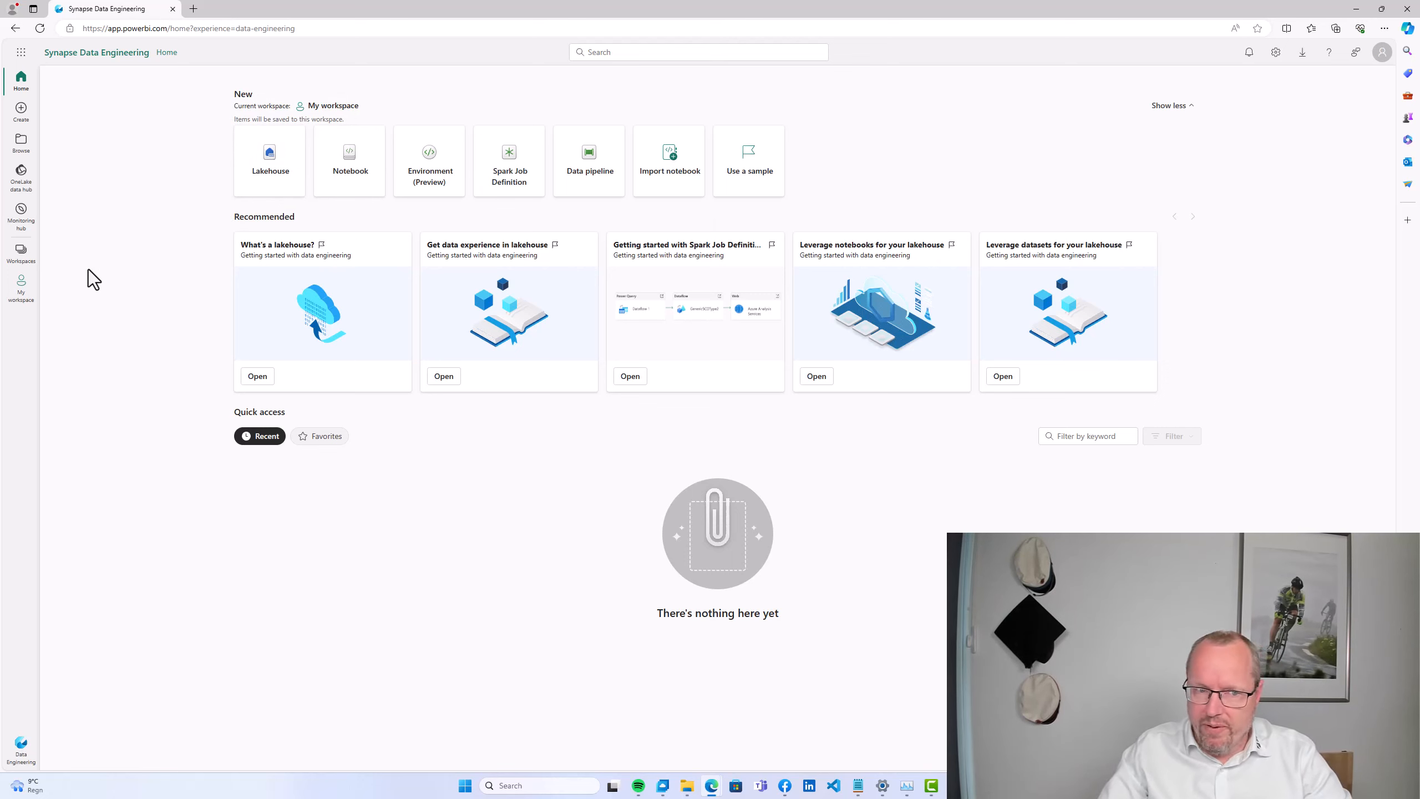
left_click(29, 260)
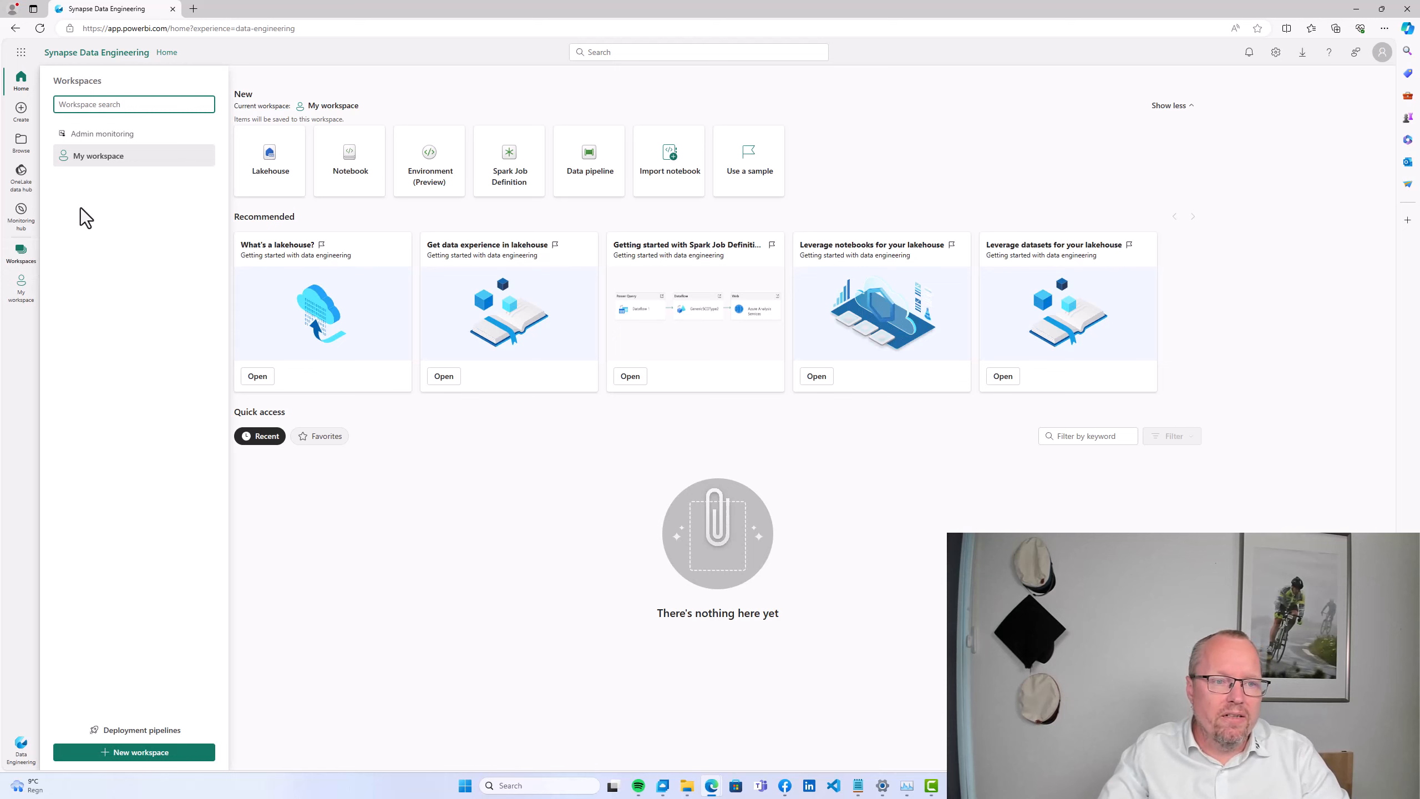
left_click(152, 752)
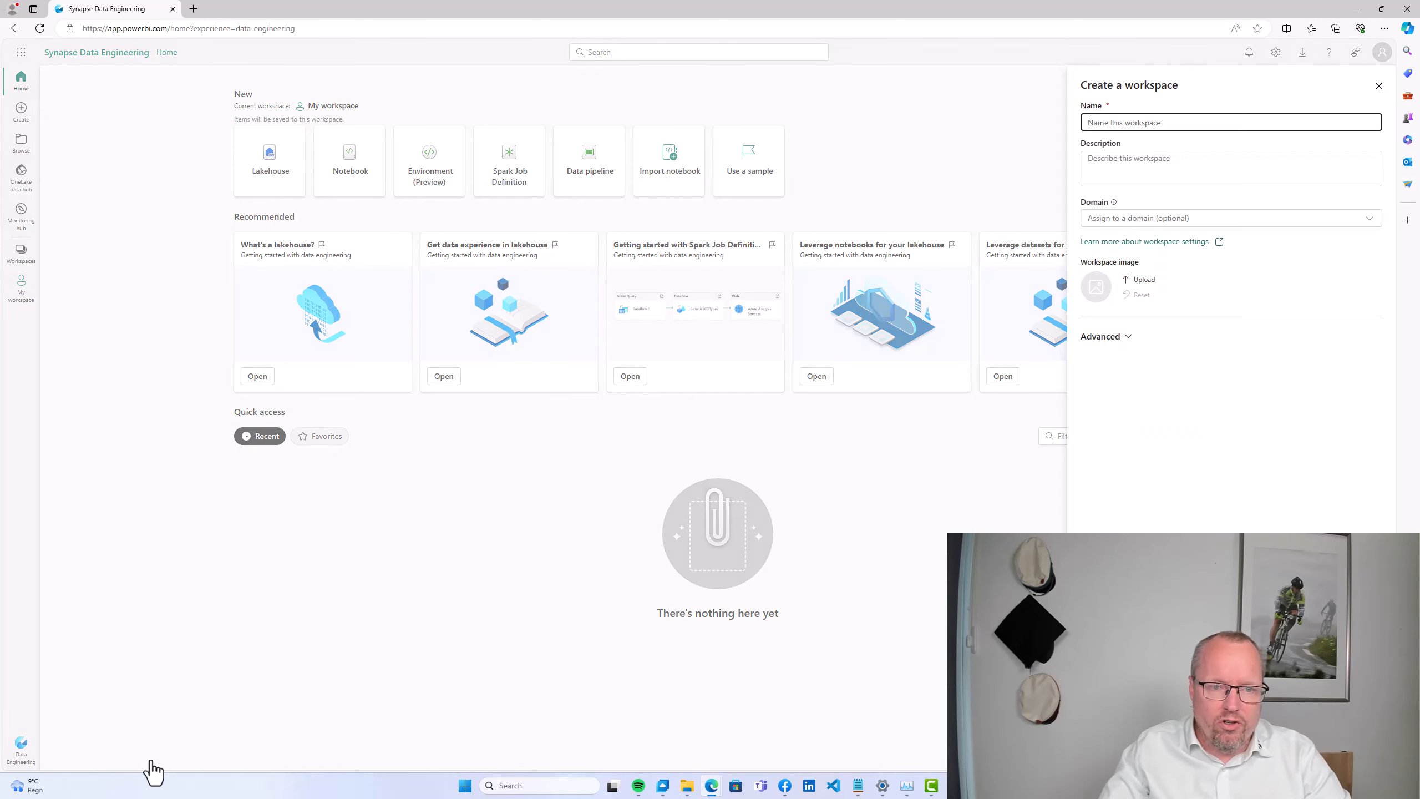
left_click(1260, 123)
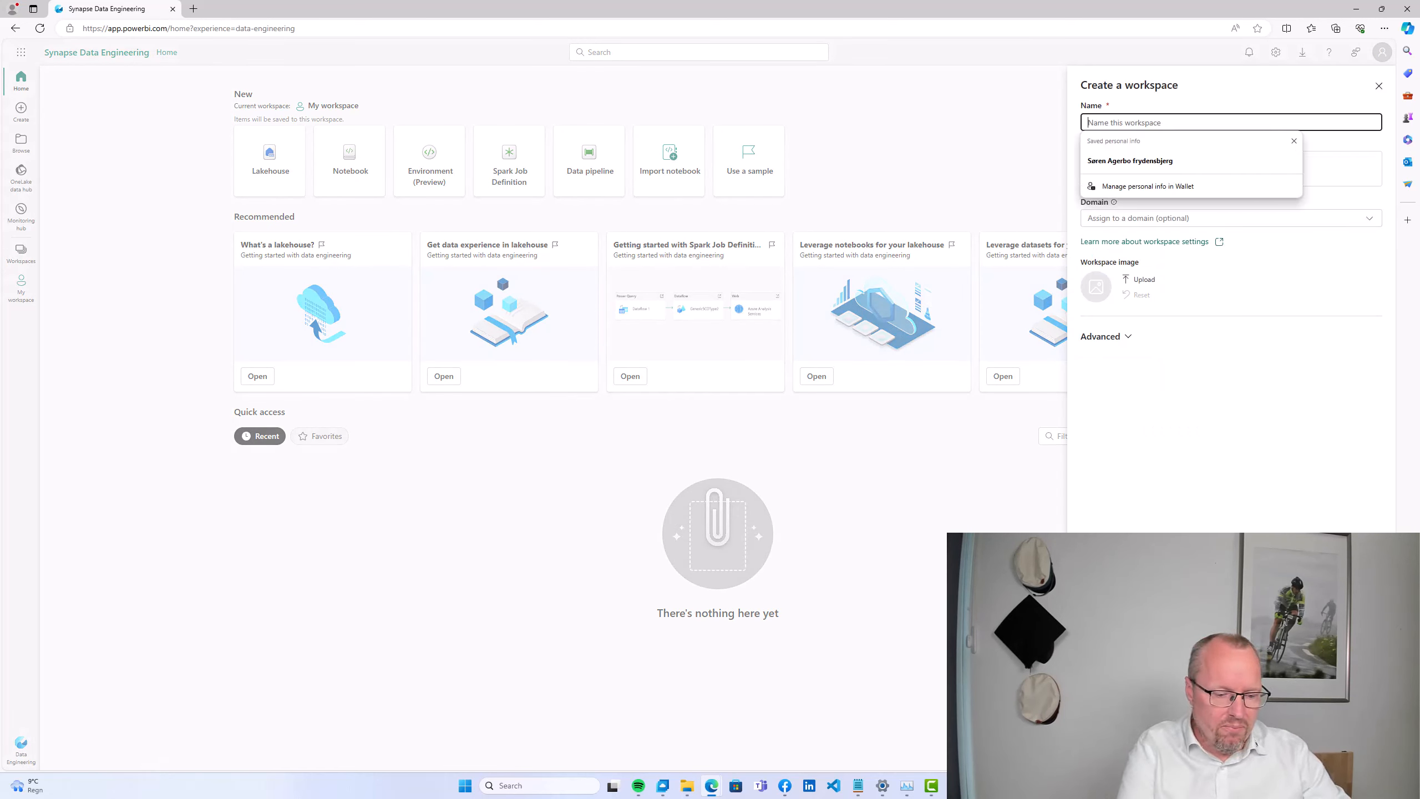
type("firsttry")
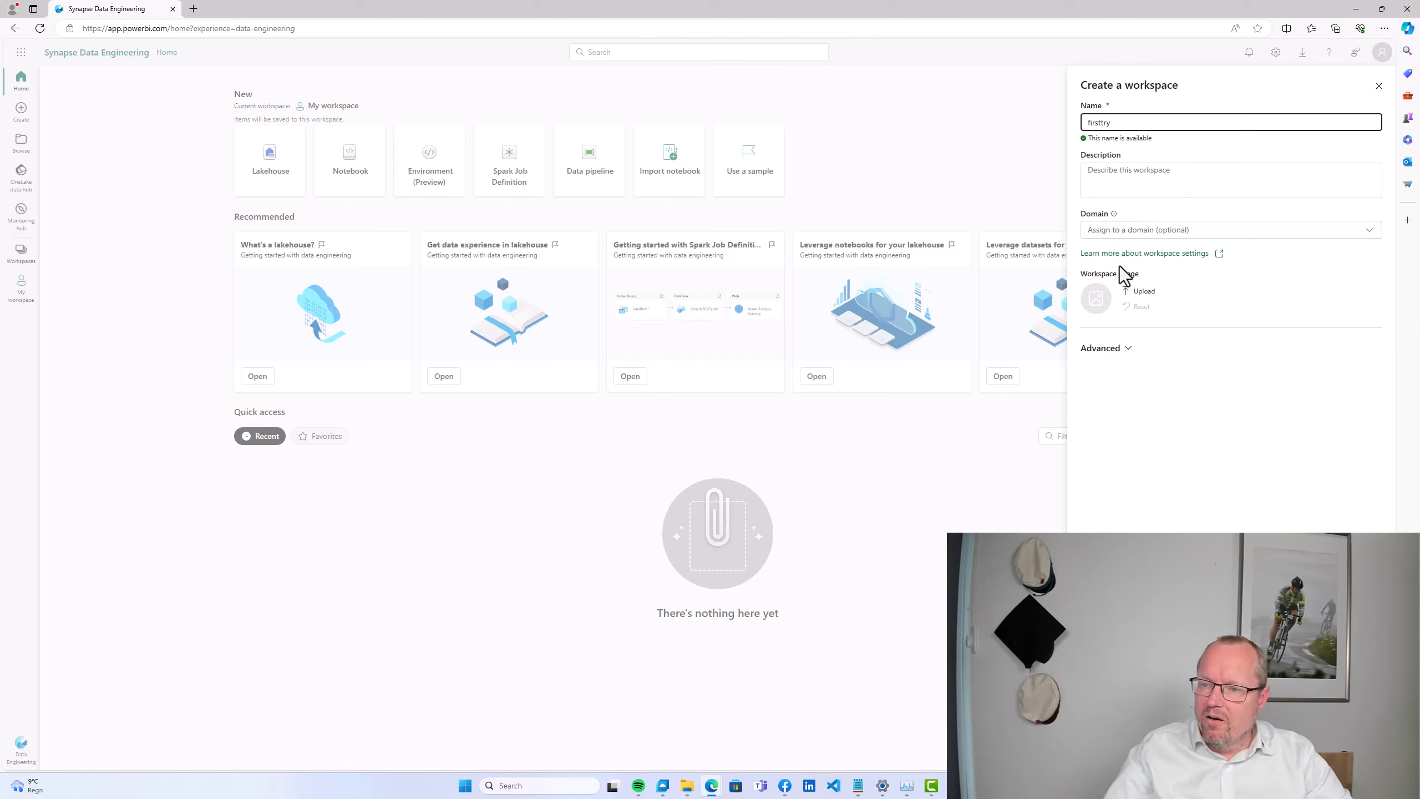
left_click(1127, 351)
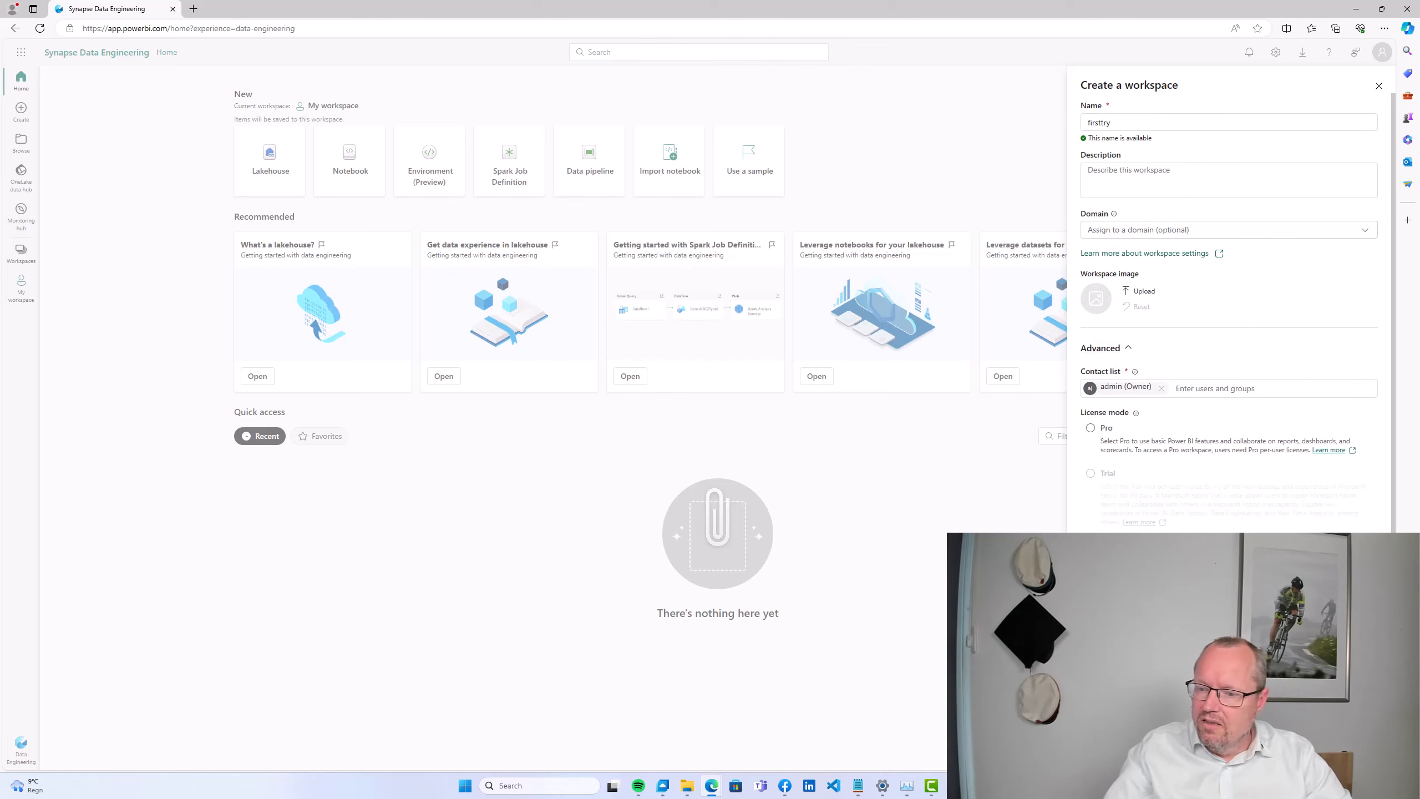
scroll(1163, 380, "down", 3)
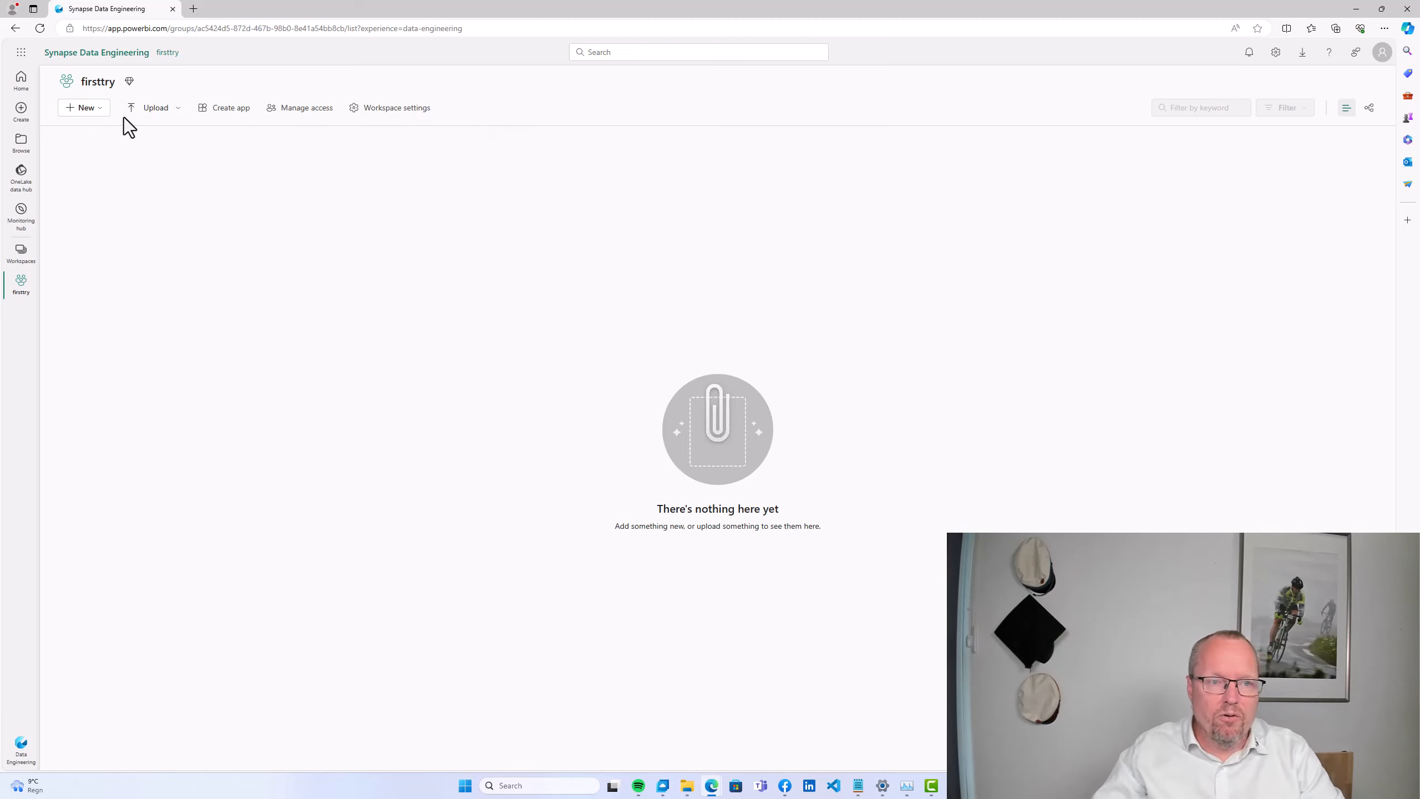
Create a new lakehouse named demolakehouse in the firsttry workspace
left_click(98, 111)
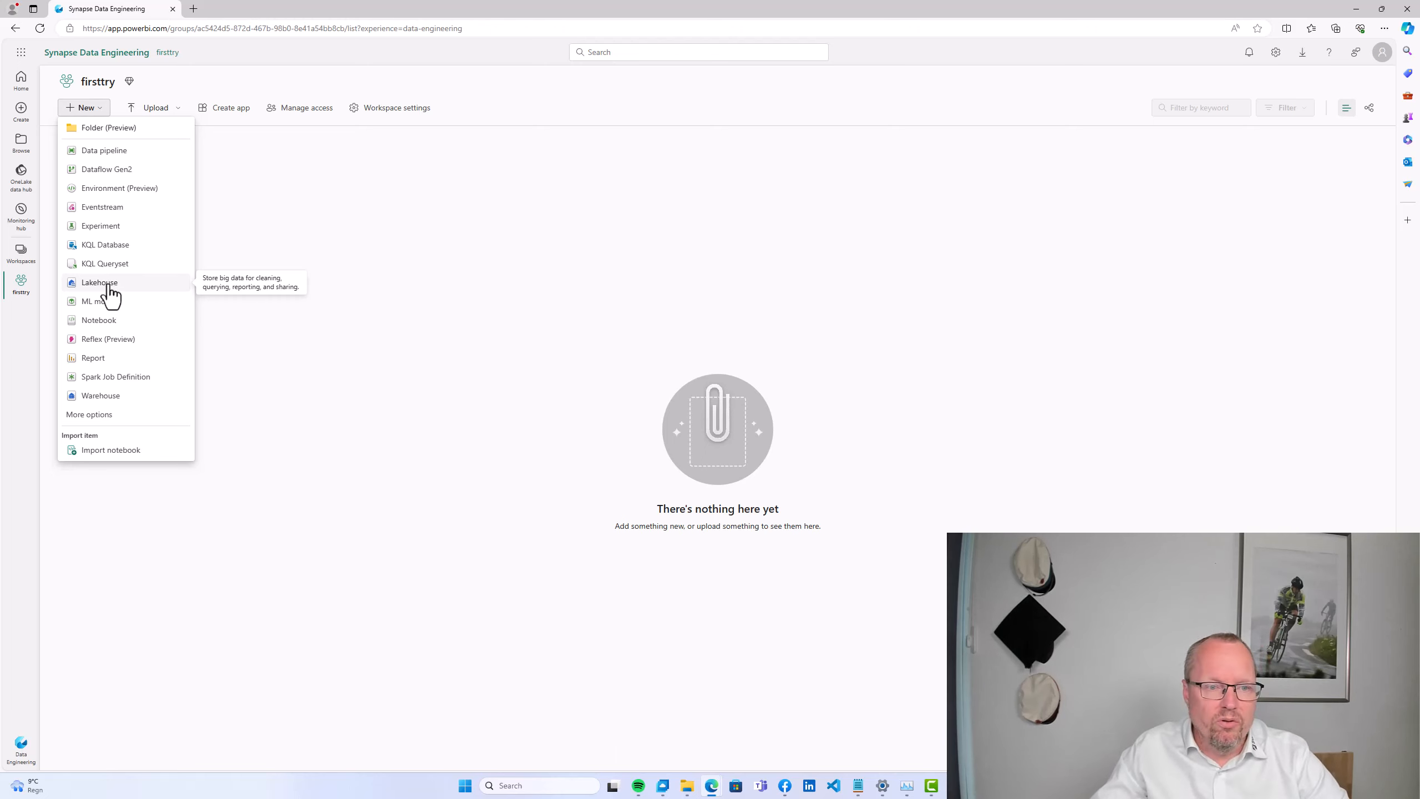
left_click(111, 287)
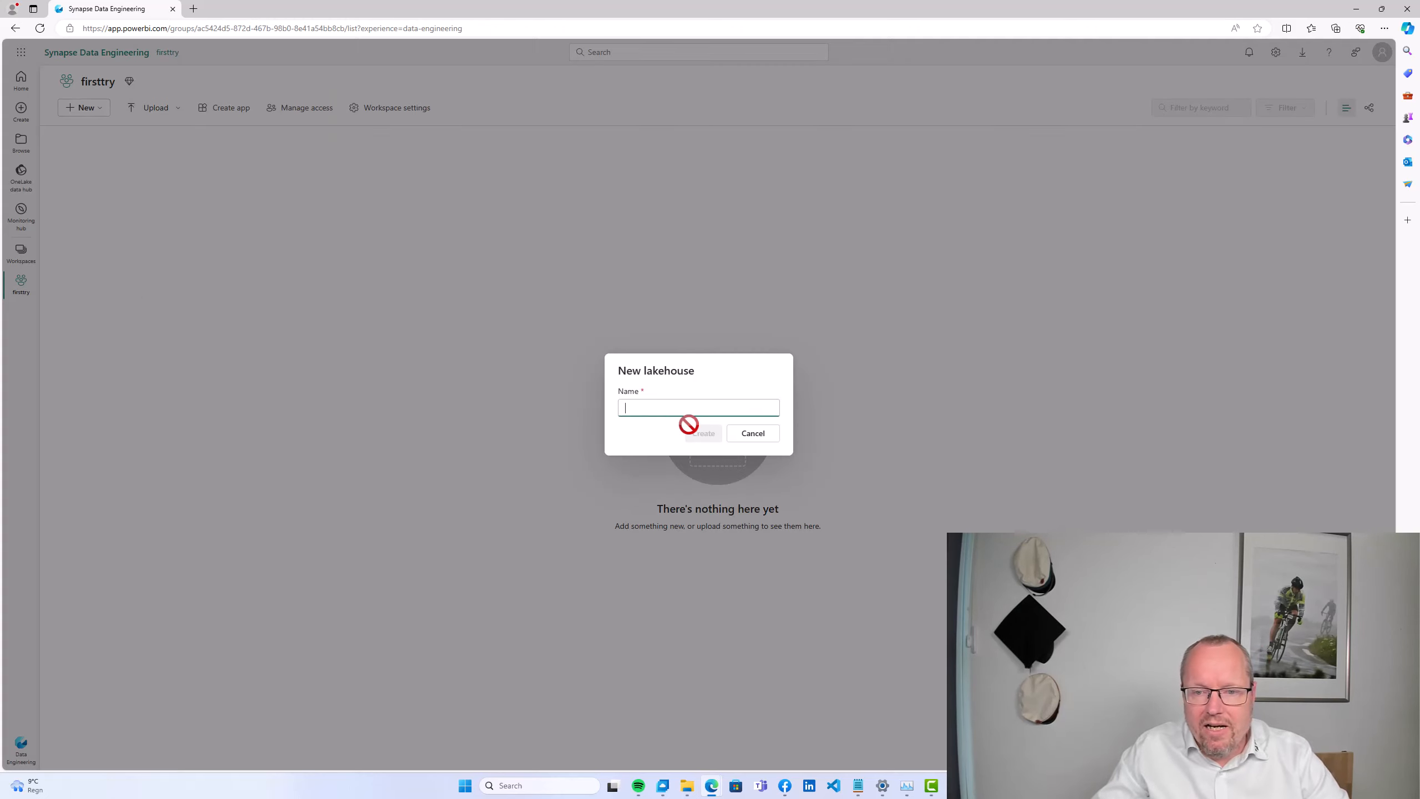
left_click(672, 406)
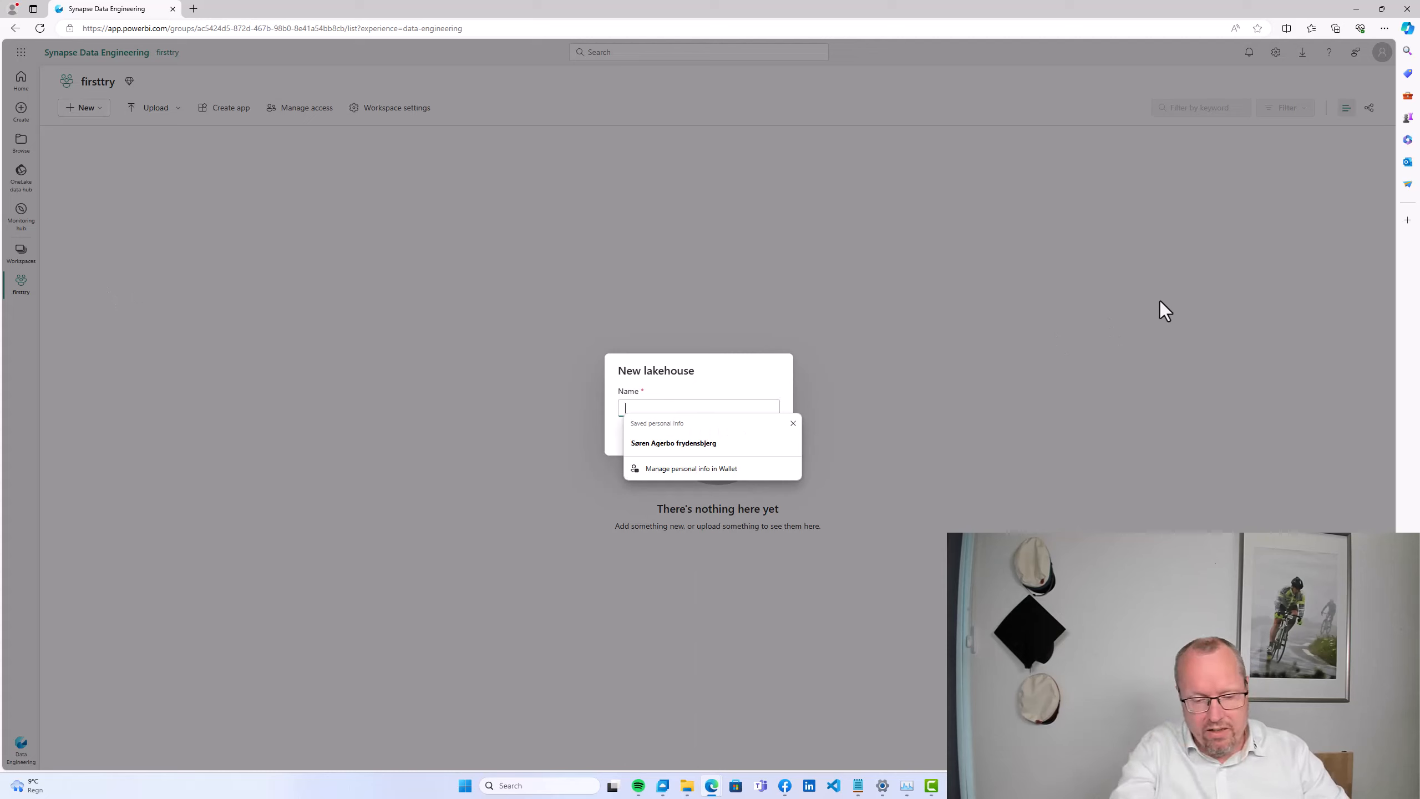
type("demolakehouse")
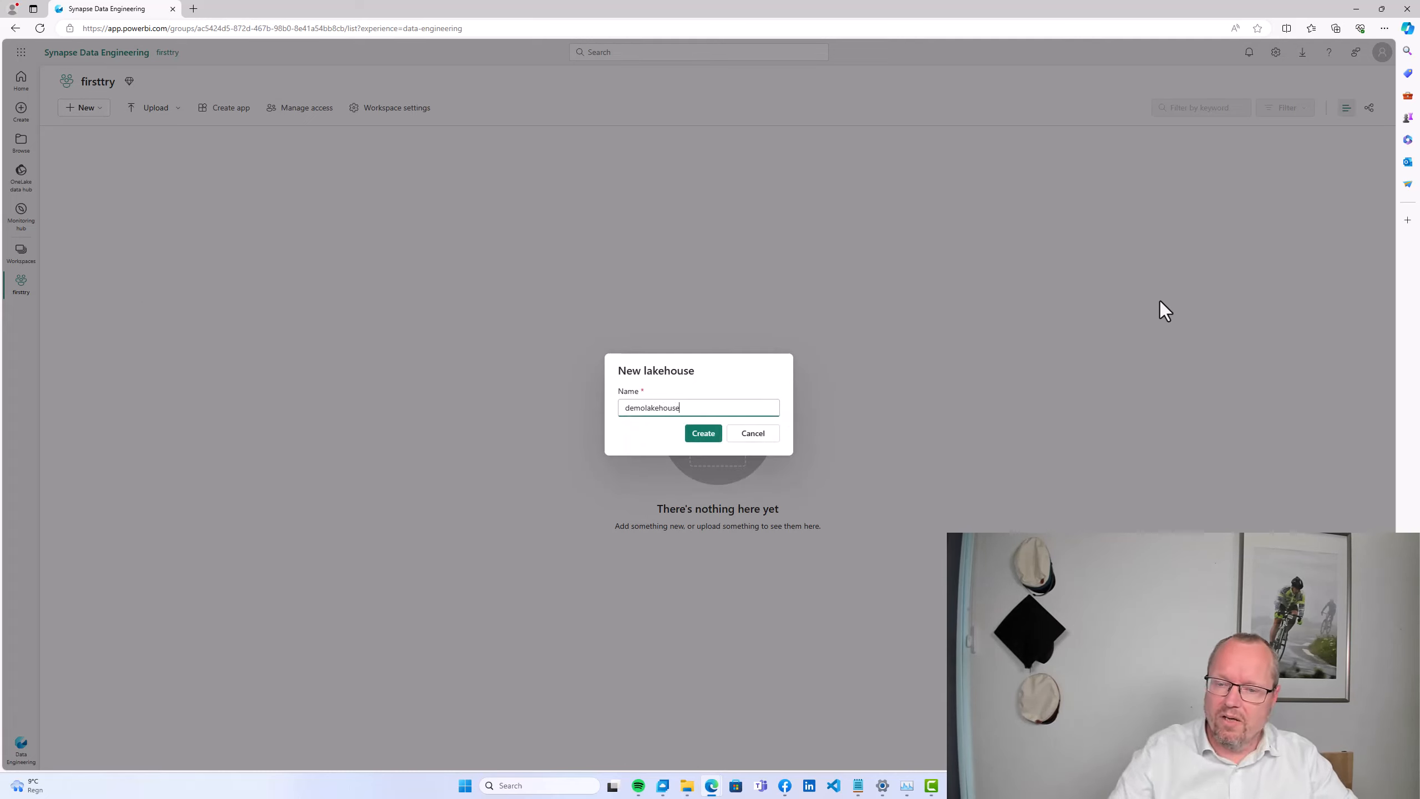
left_click(705, 435)
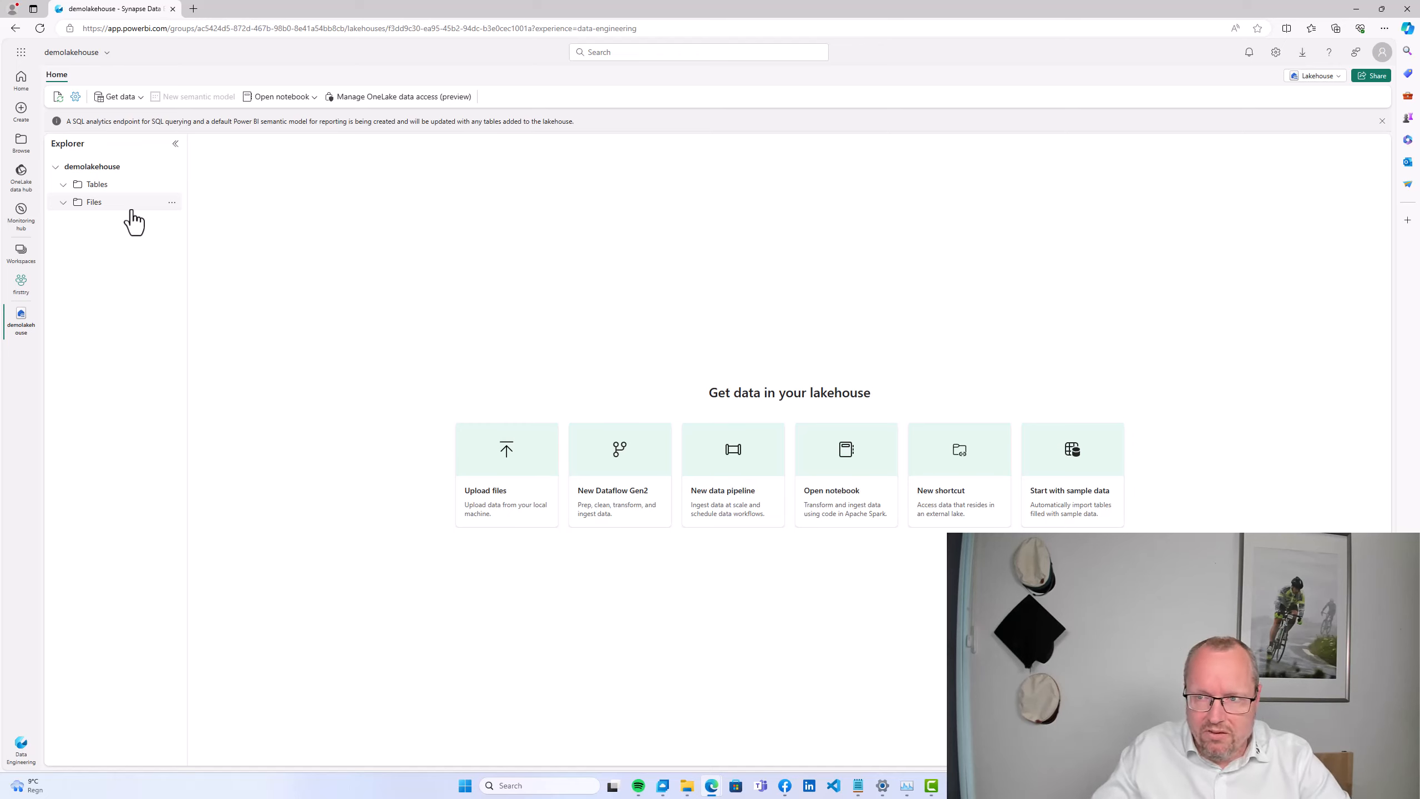
left_click(1331, 77)
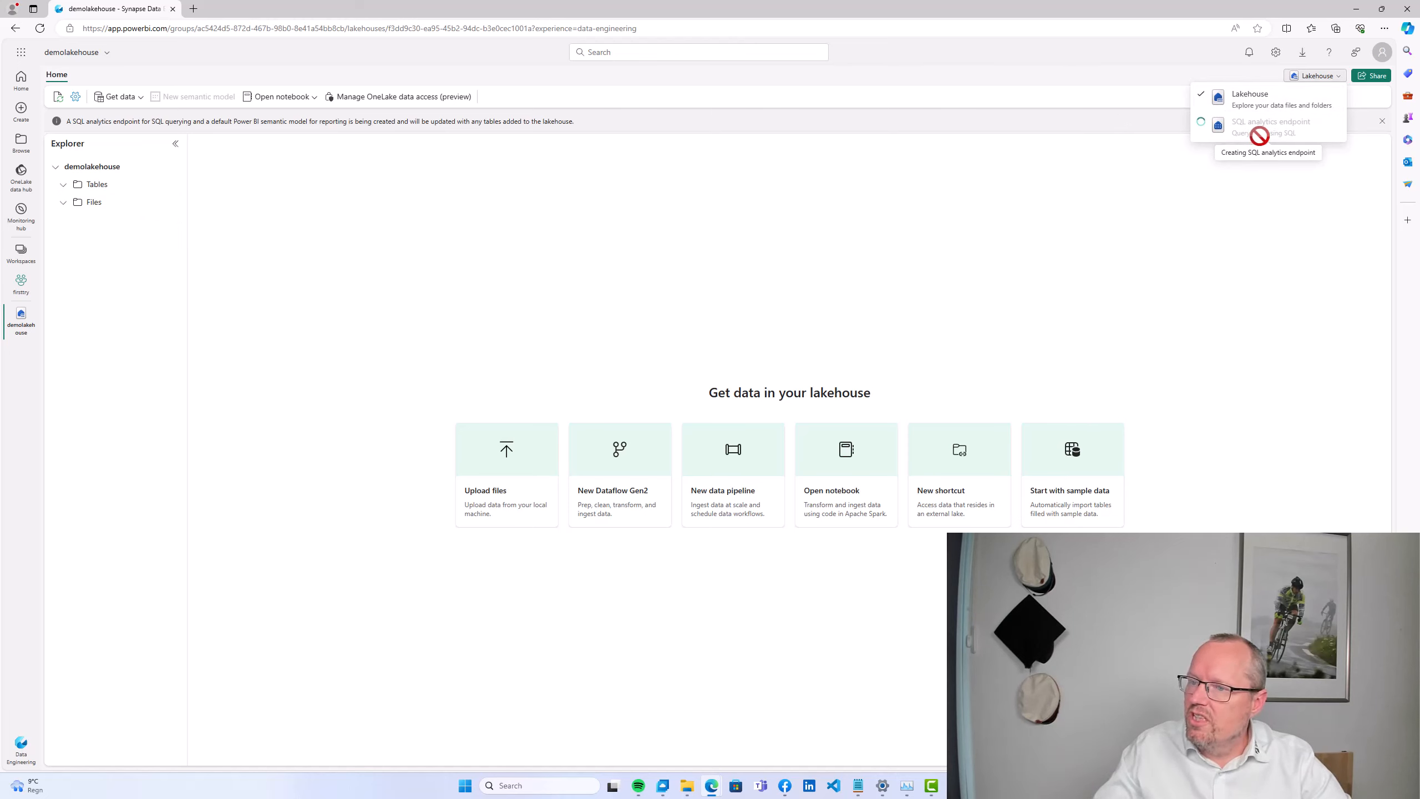
left_click(1023, 158)
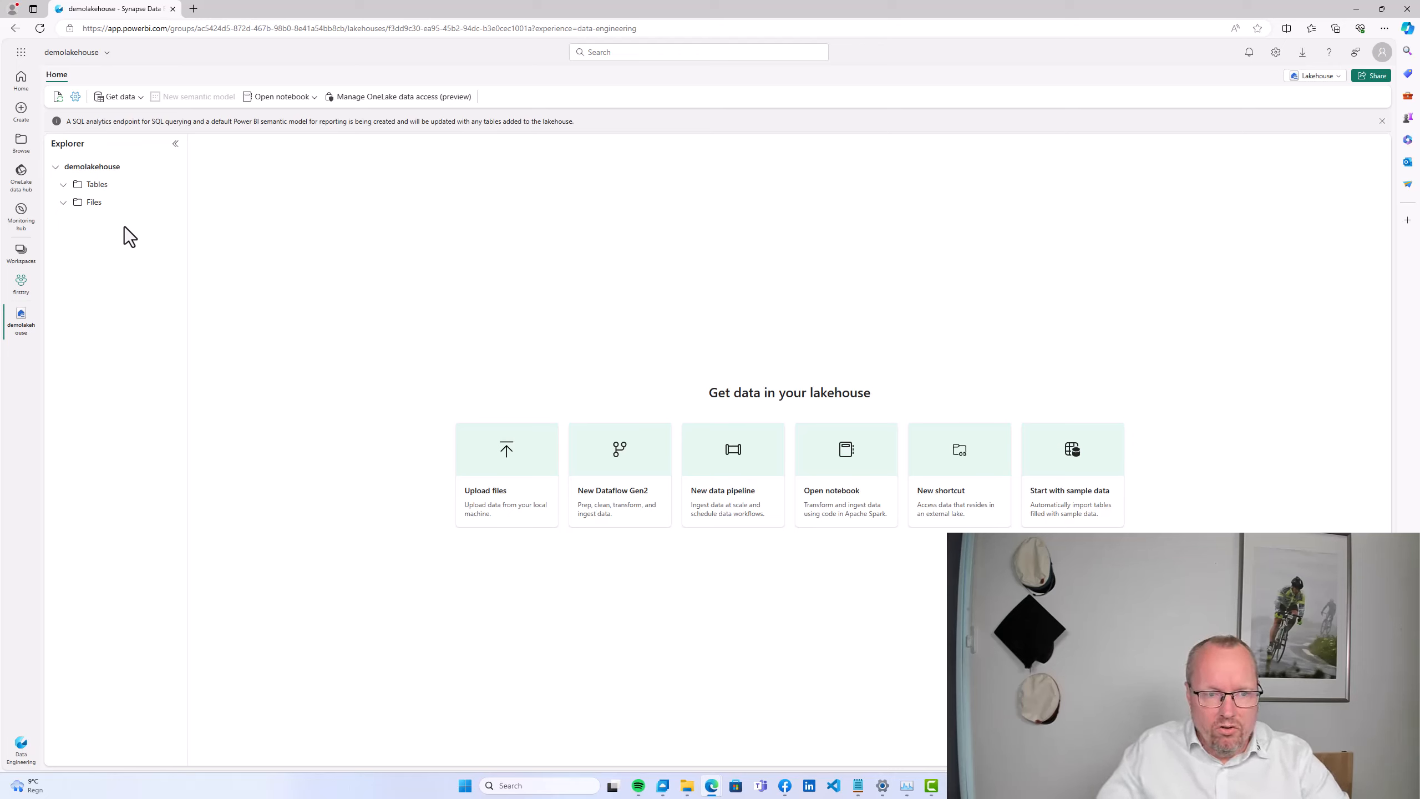
Upload Order Details.csv from the Downloads folder into the lakehouse's Files section and close the upload pane
mouse_move(104, 206)
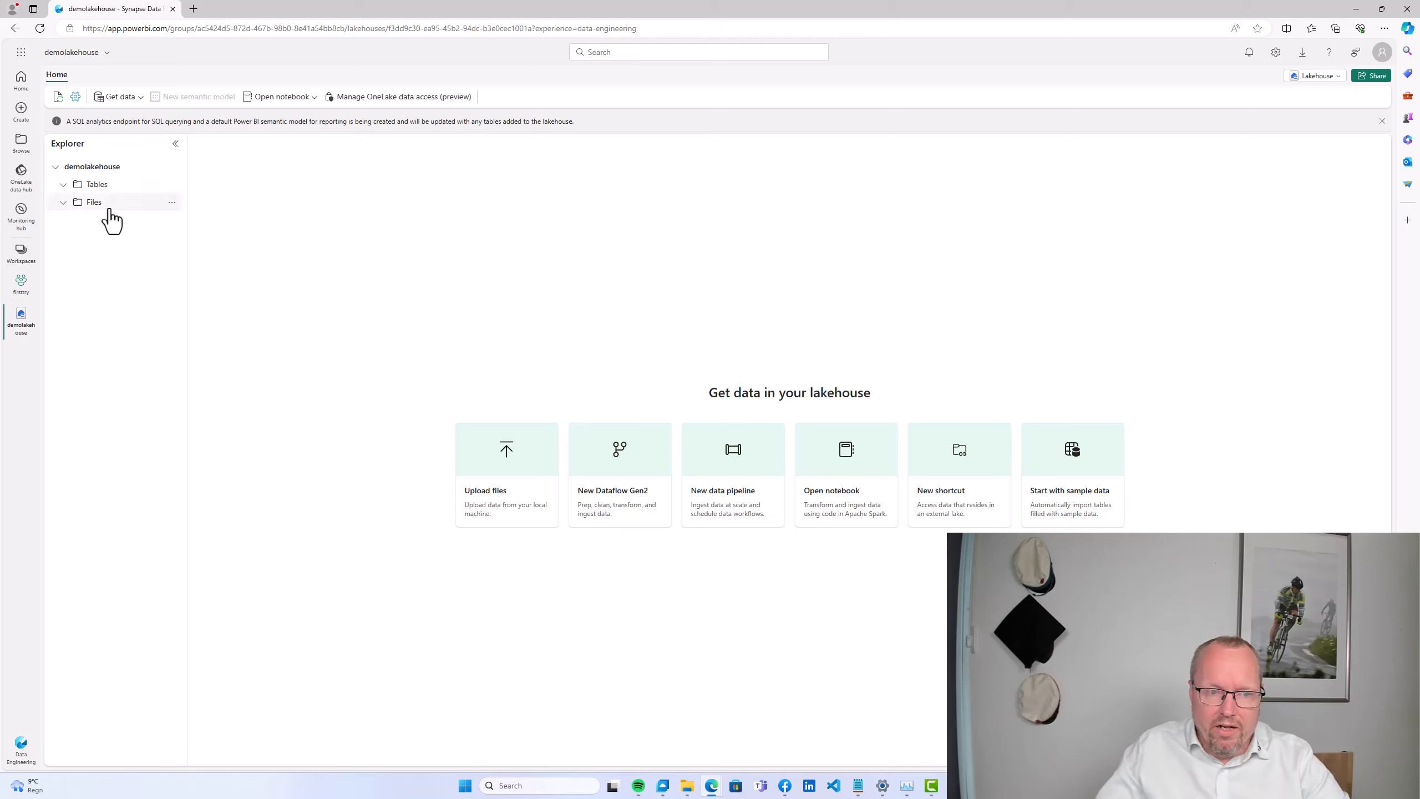
left_click(172, 203)
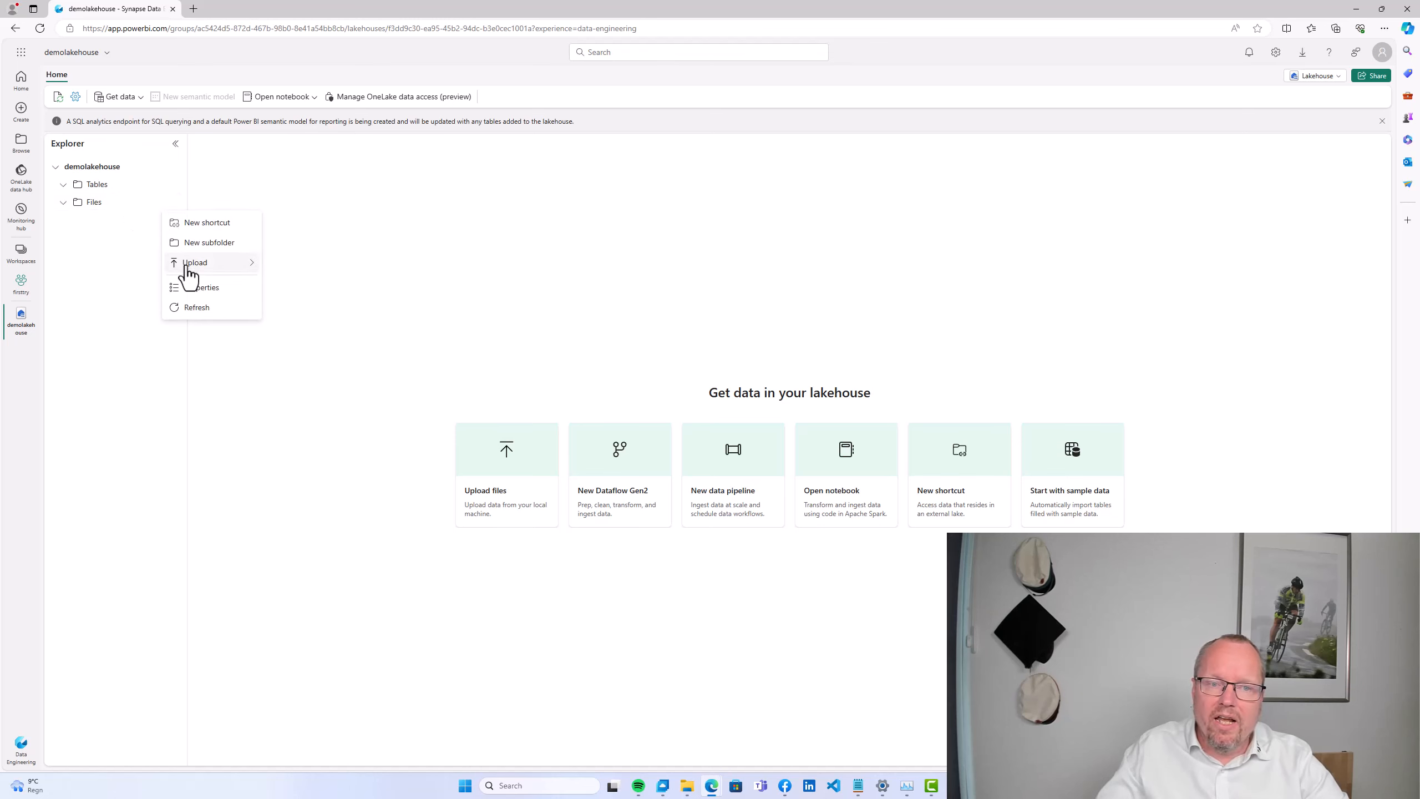
mouse_move(188, 273)
left_click(302, 264)
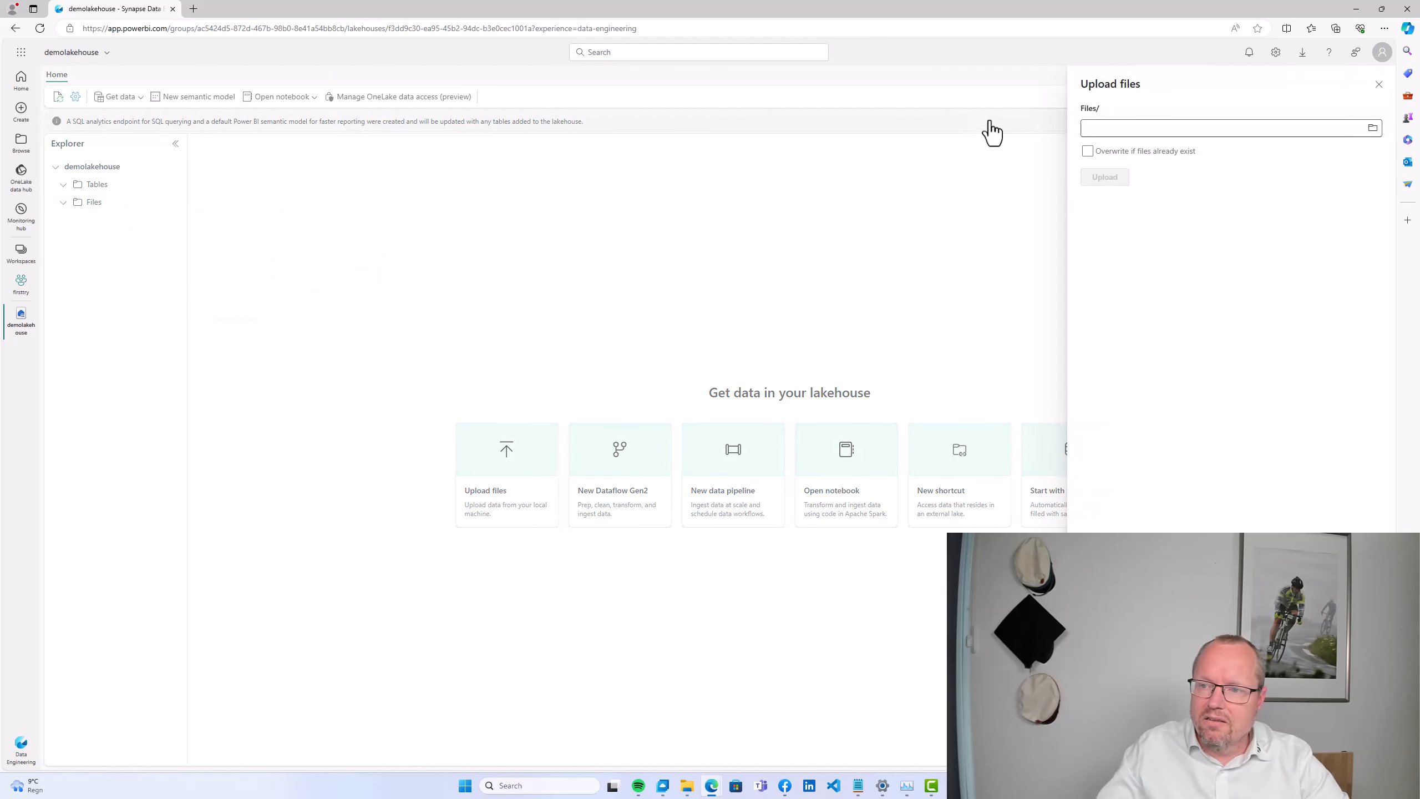
left_click(1372, 129)
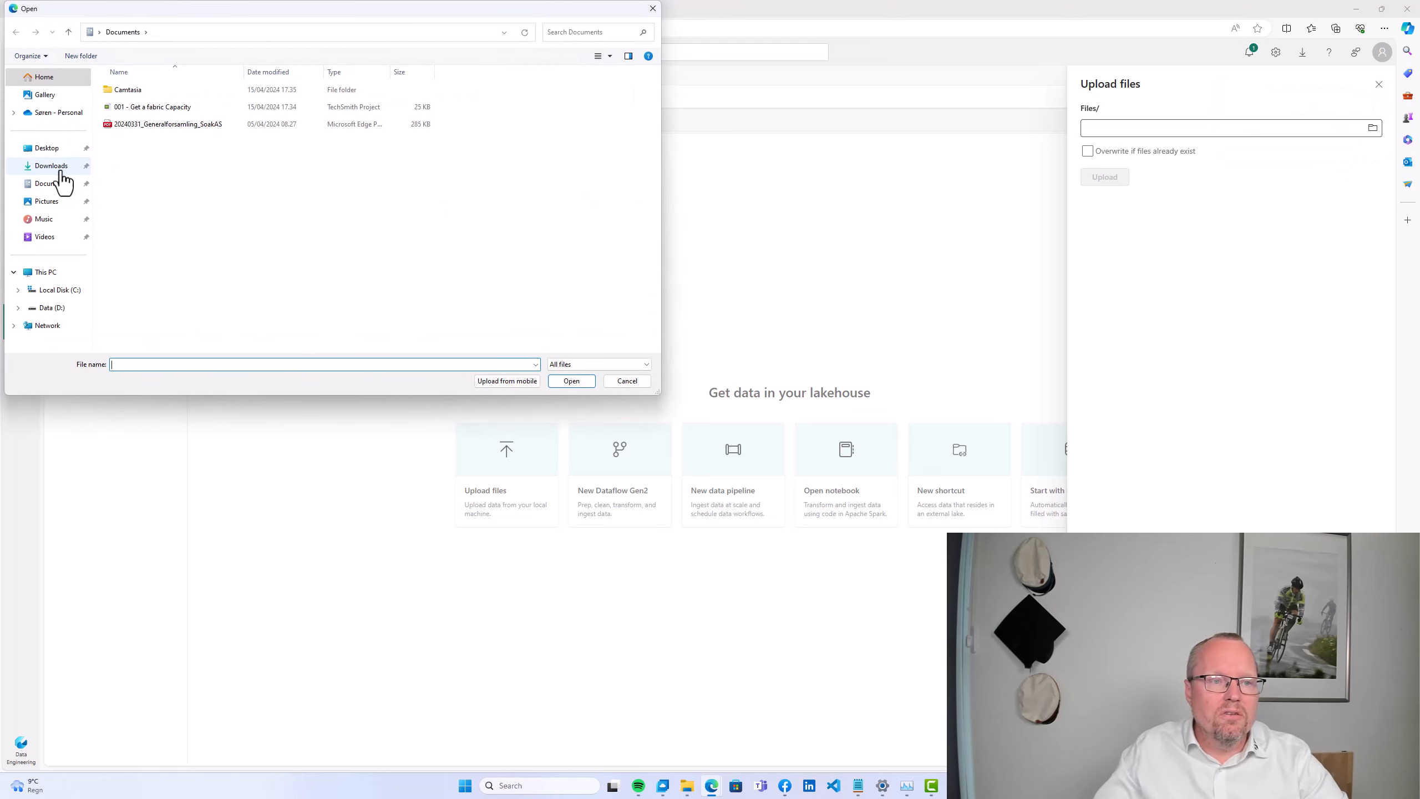
left_click(61, 178)
double_click(127, 111)
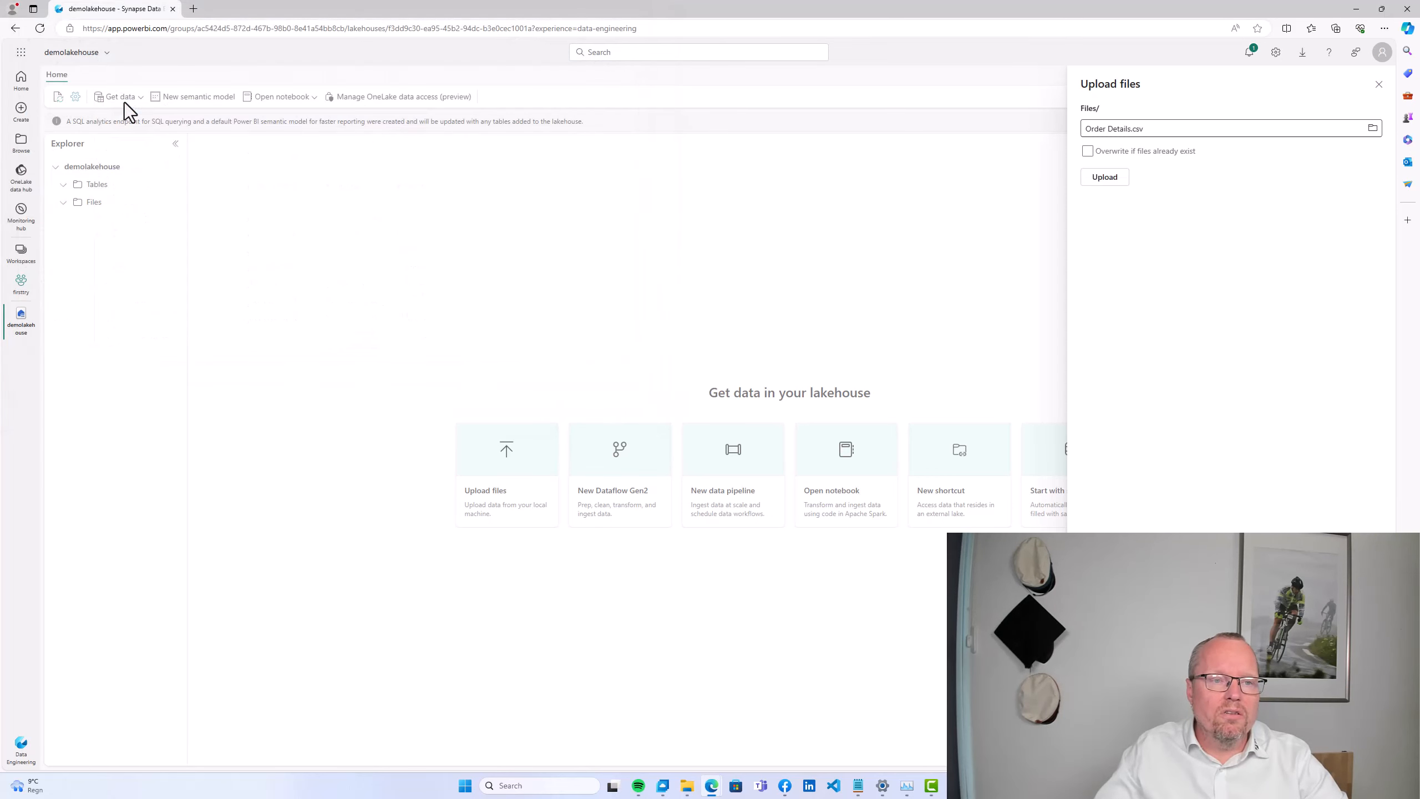
left_click(1106, 178)
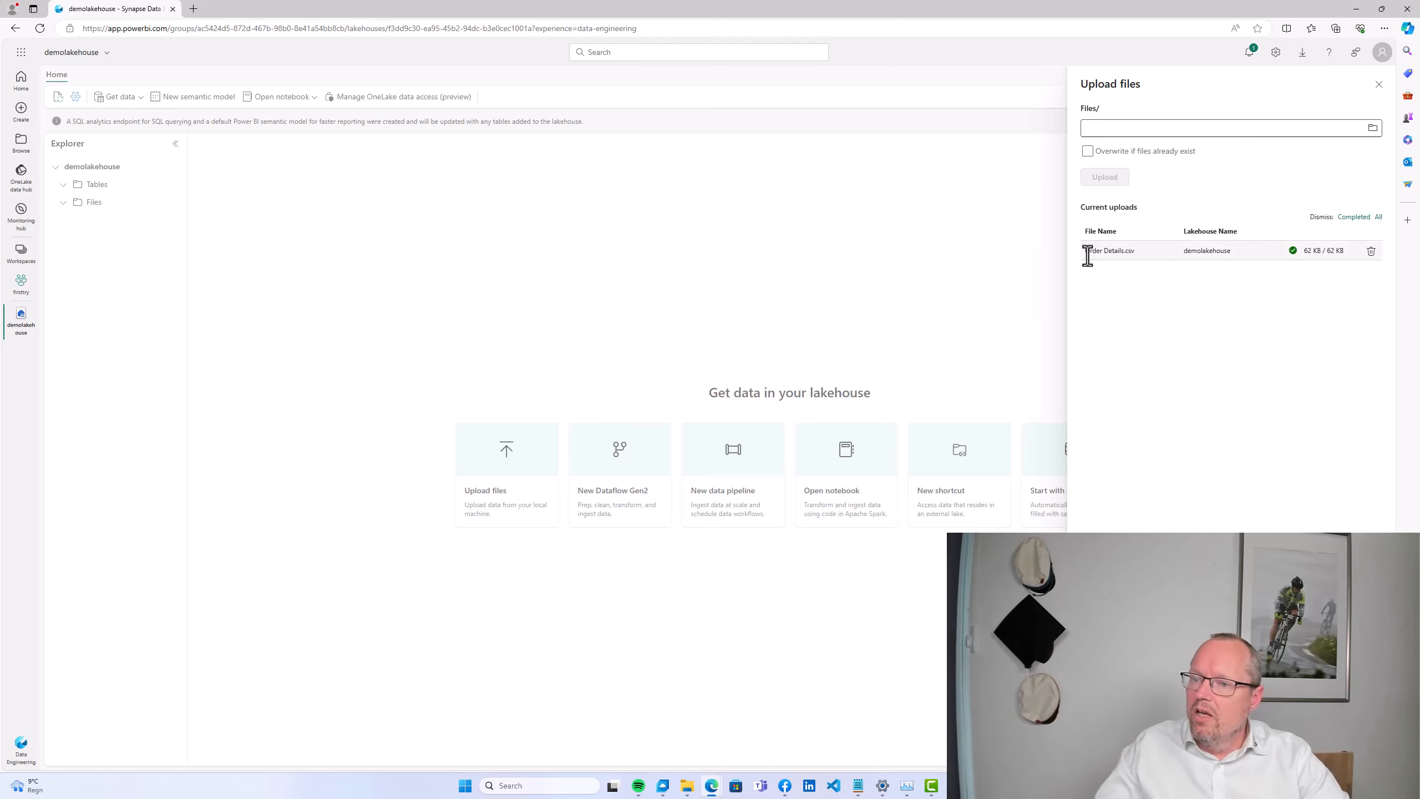
left_click_drag(1083, 251, 1138, 249)
left_click(1138, 260)
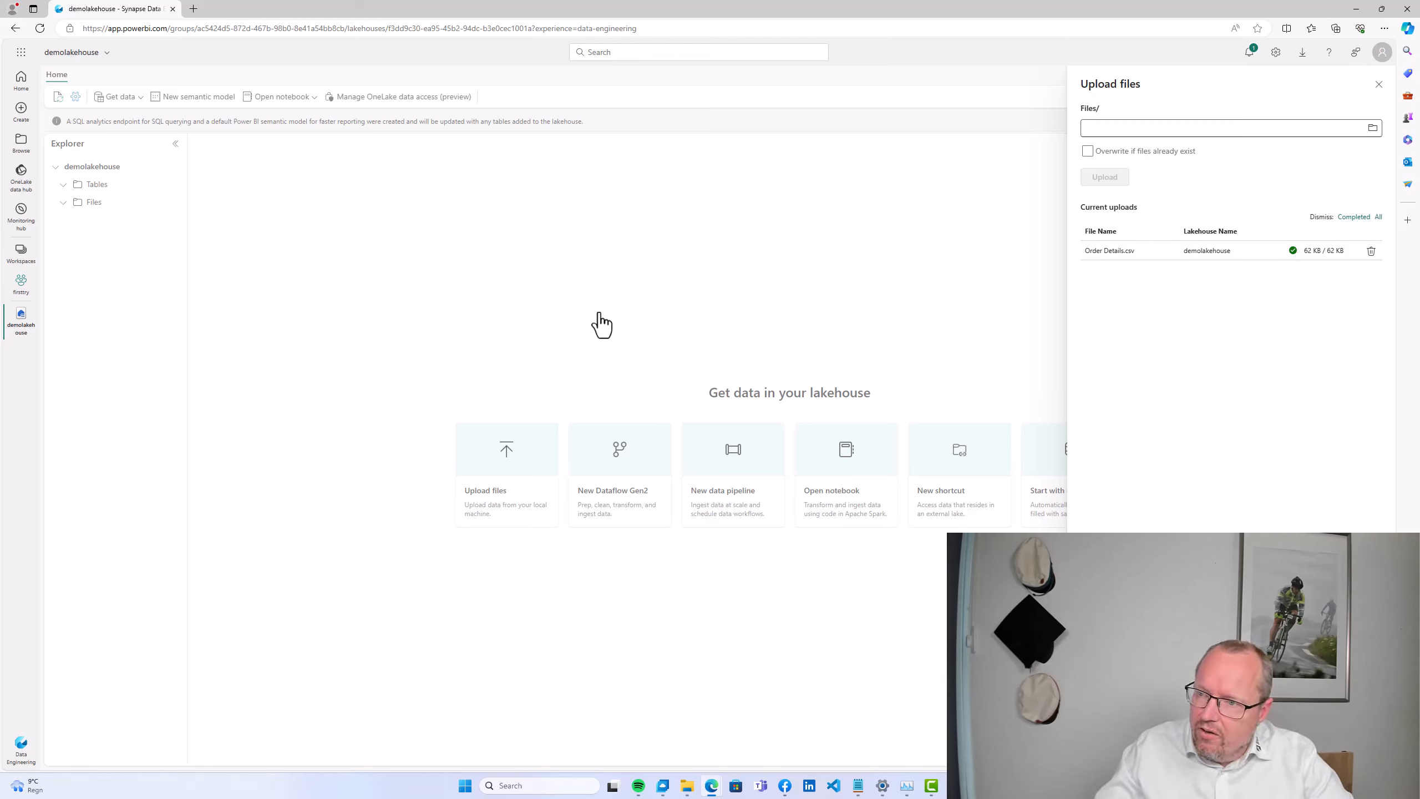
left_click(1378, 84)
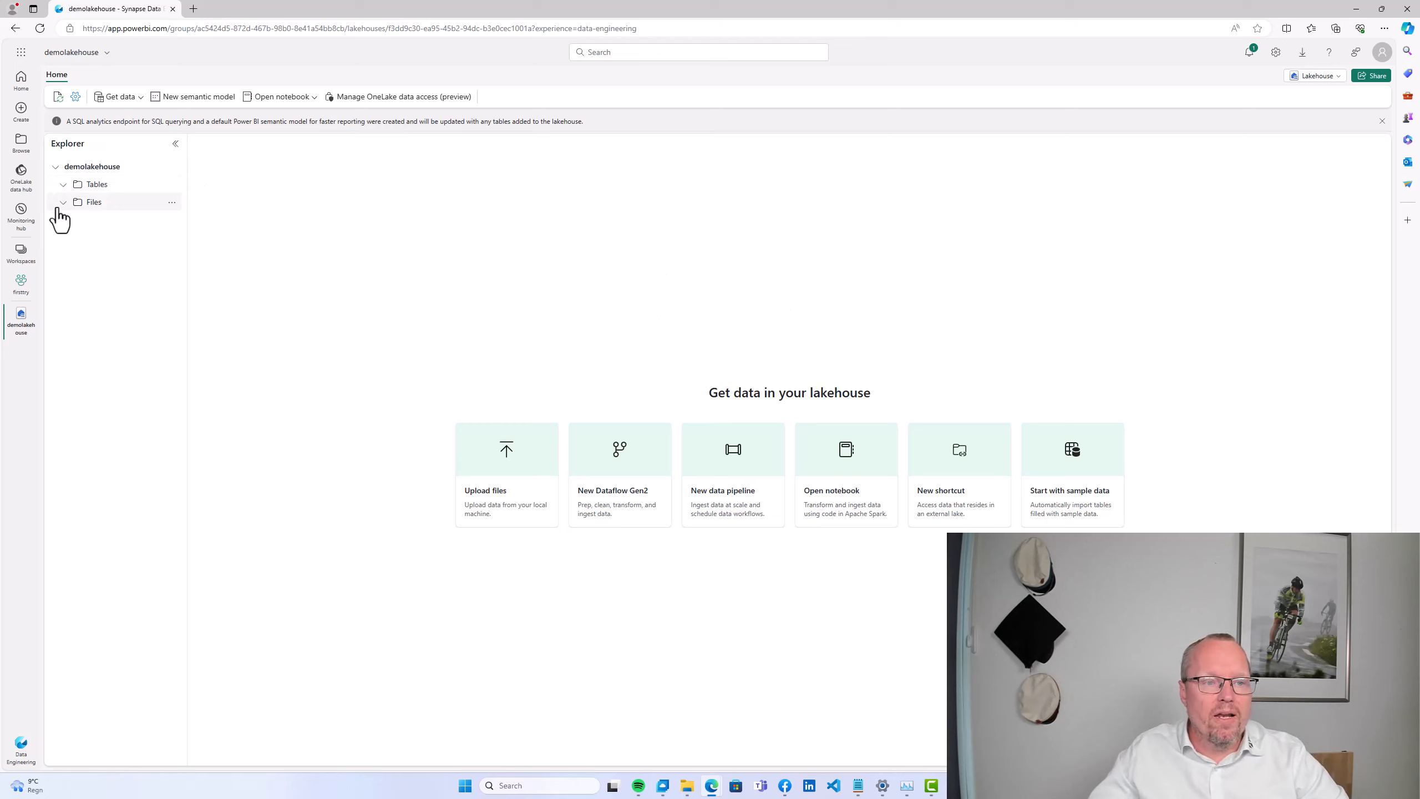
Refresh the lakehouse's Files section and open it to list the uploaded file
left_click(172, 202)
left_click(201, 307)
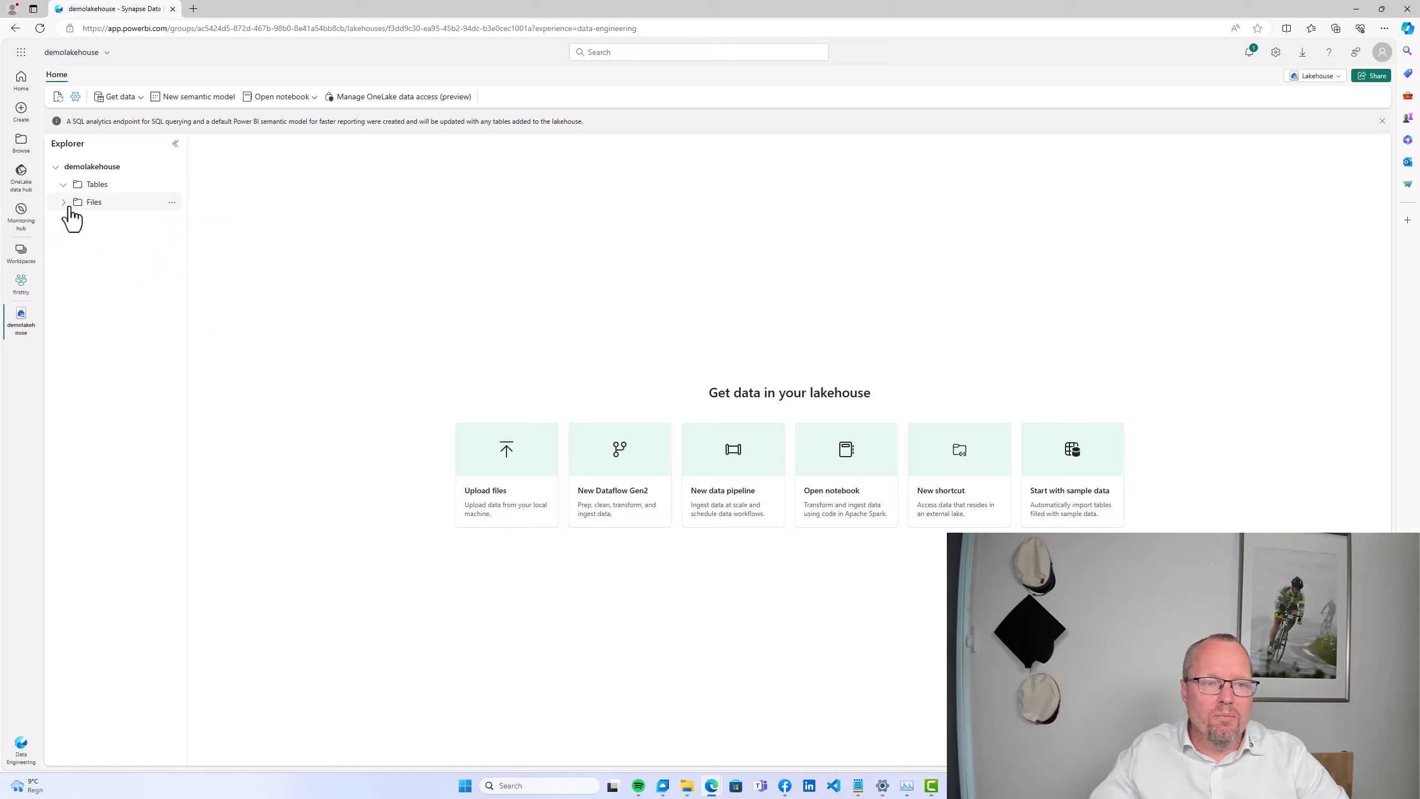
left_click(172, 203)
left_click(120, 271)
key("F5")
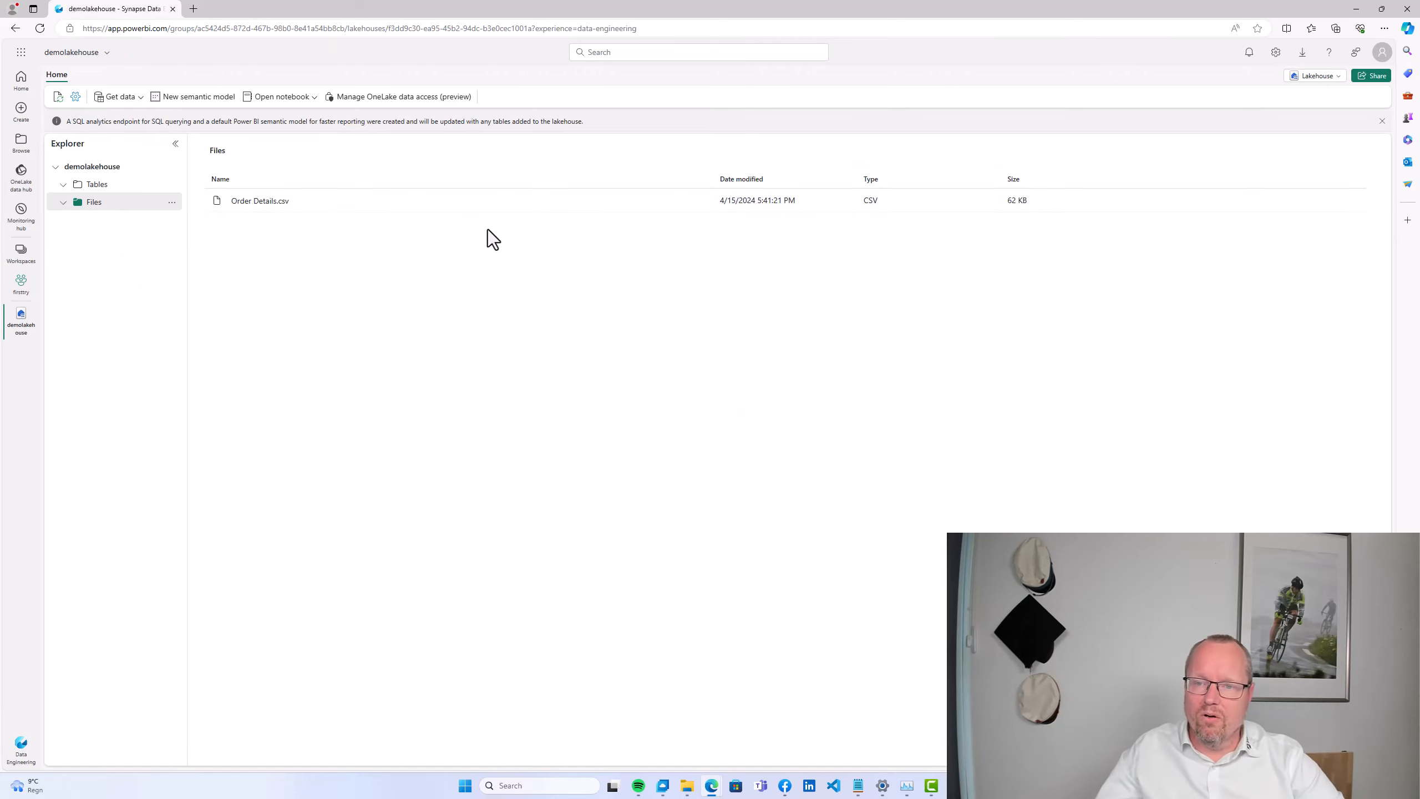
right_click(244, 207)
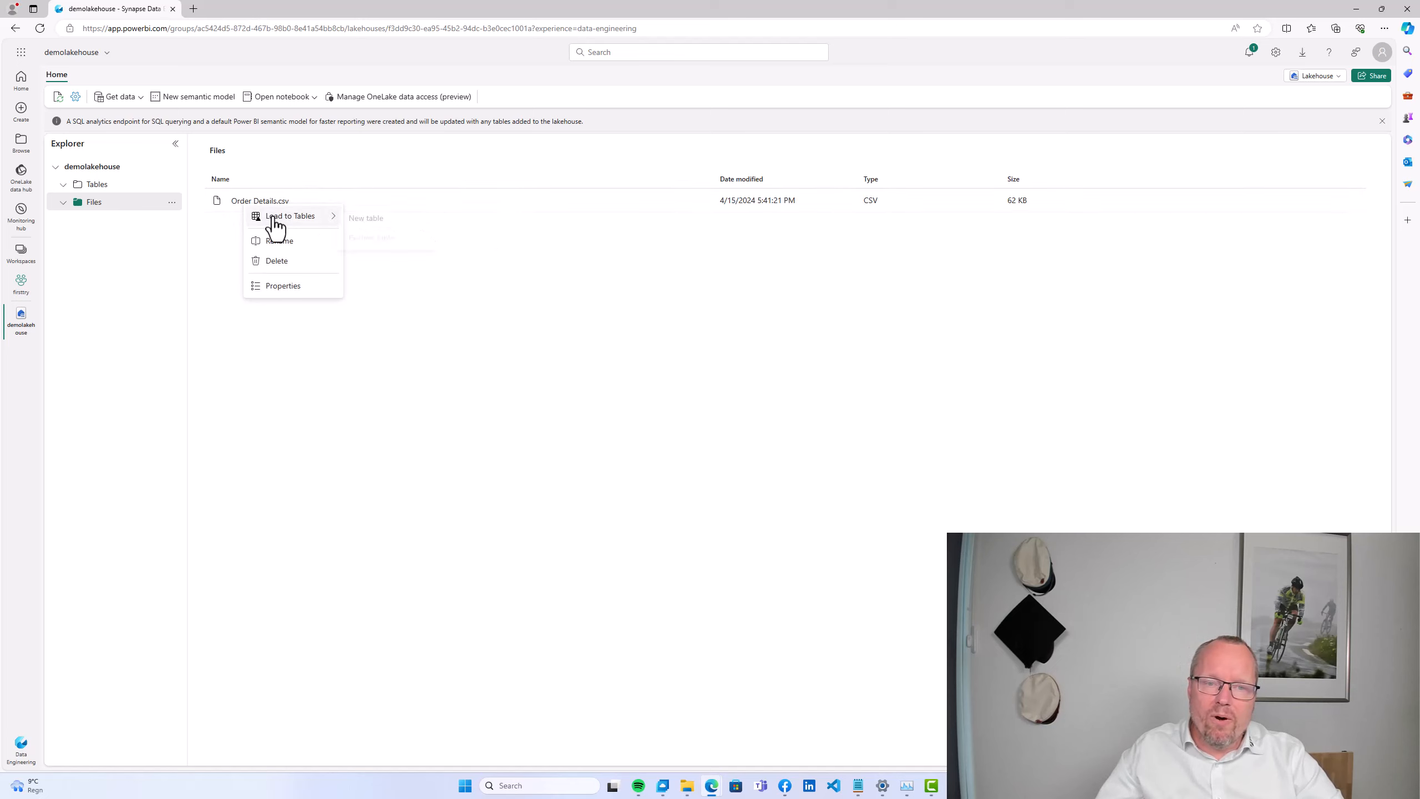
mouse_move(274, 220)
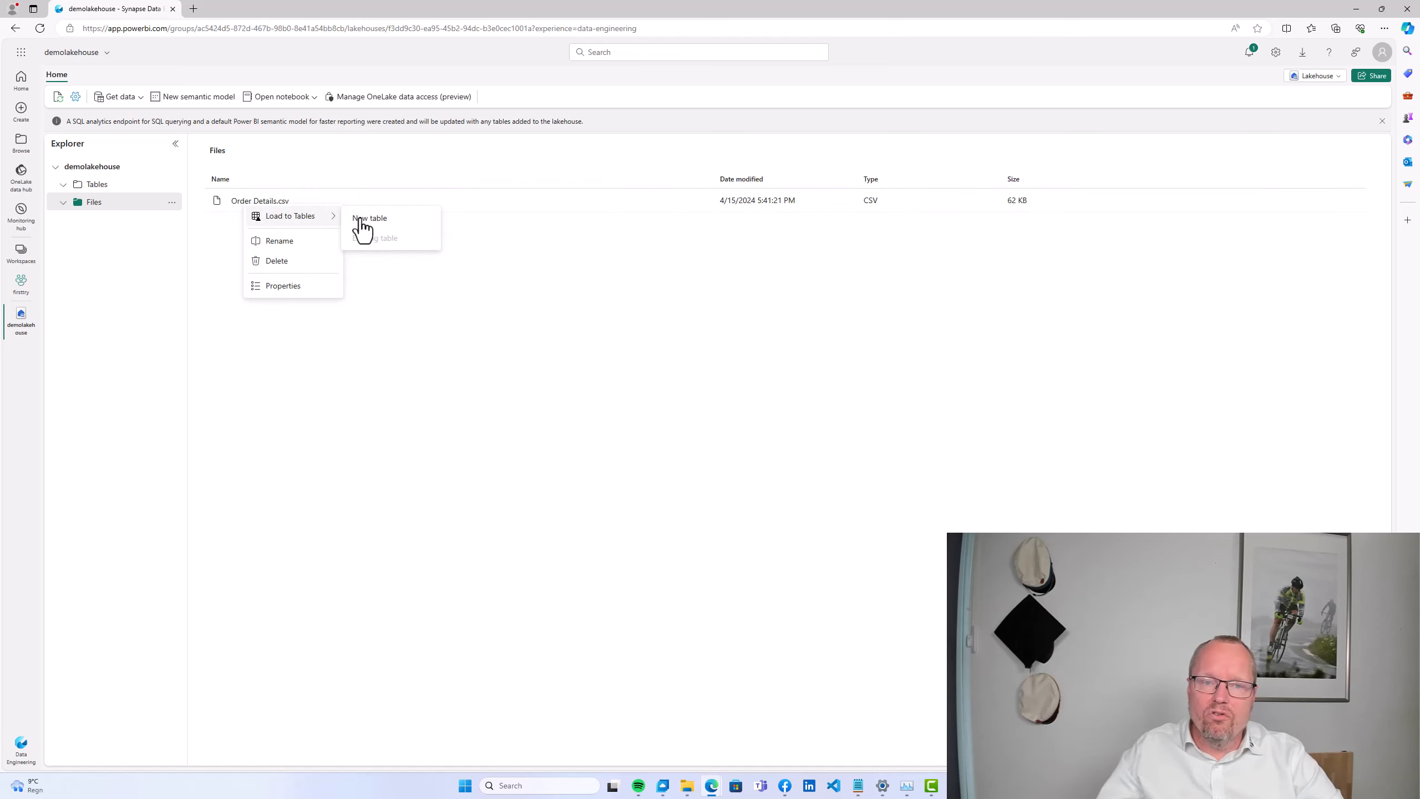
left_click(568, 293)
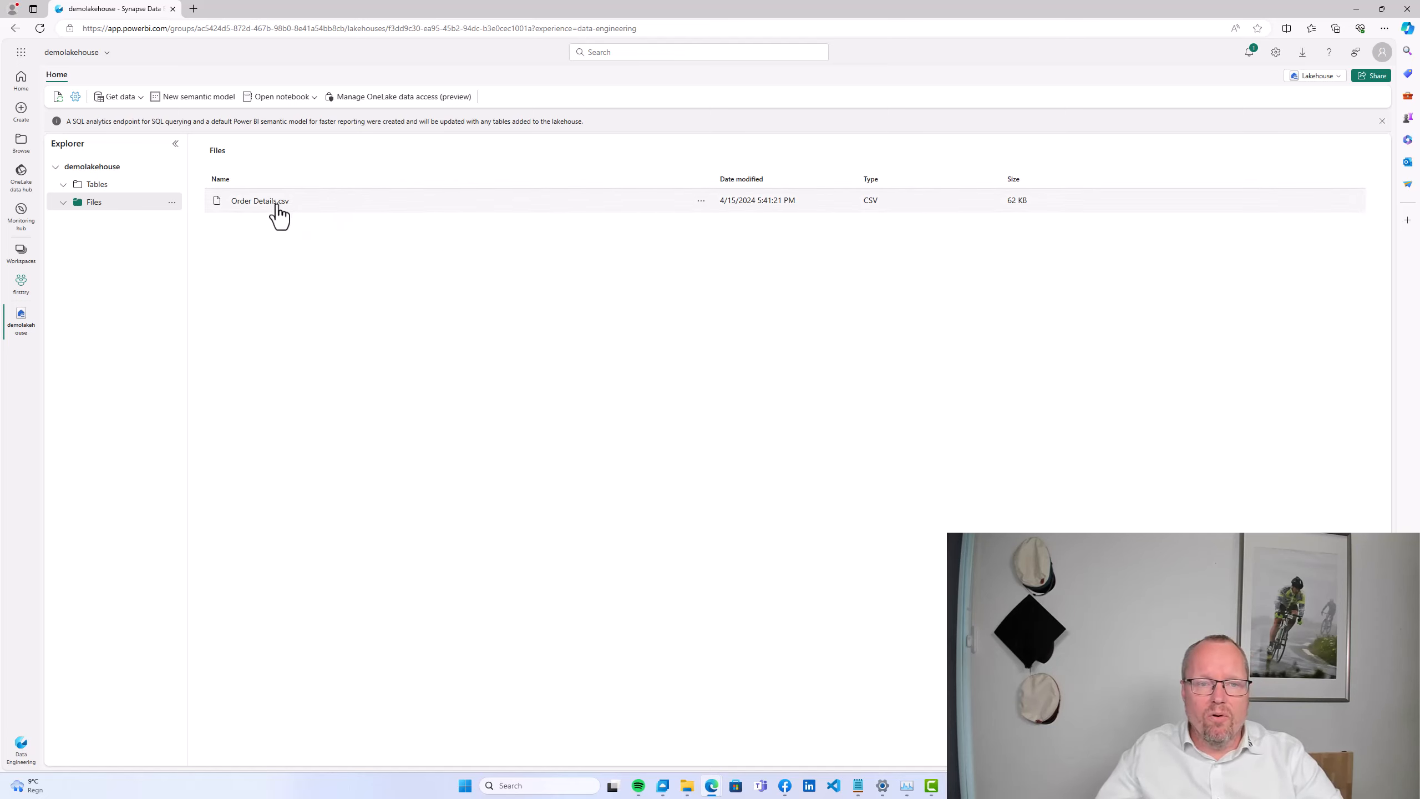
right_click(276, 205)
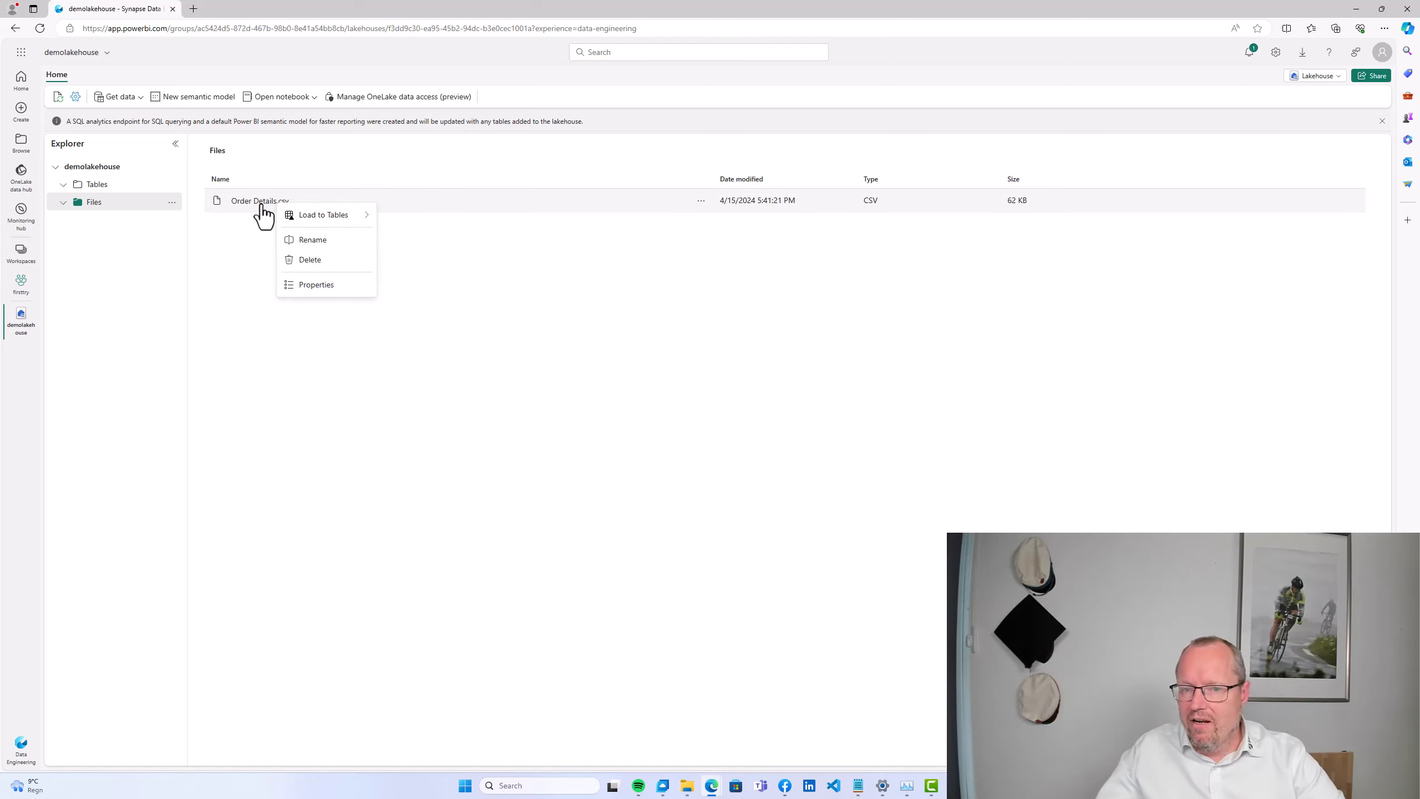
left_click(172, 202)
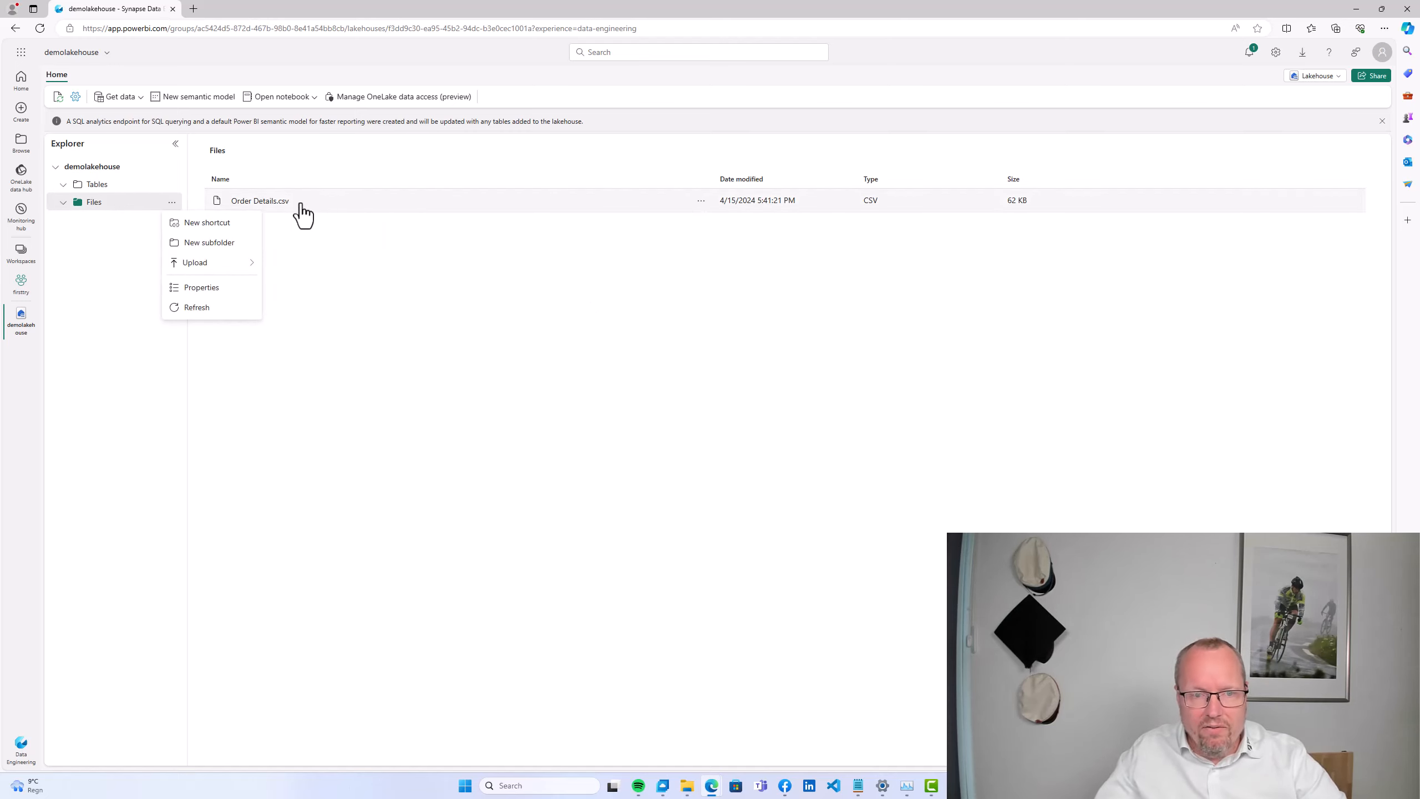
Try to load Order Details.csv into a new lakehouse table named orderdetails
right_click(281, 207)
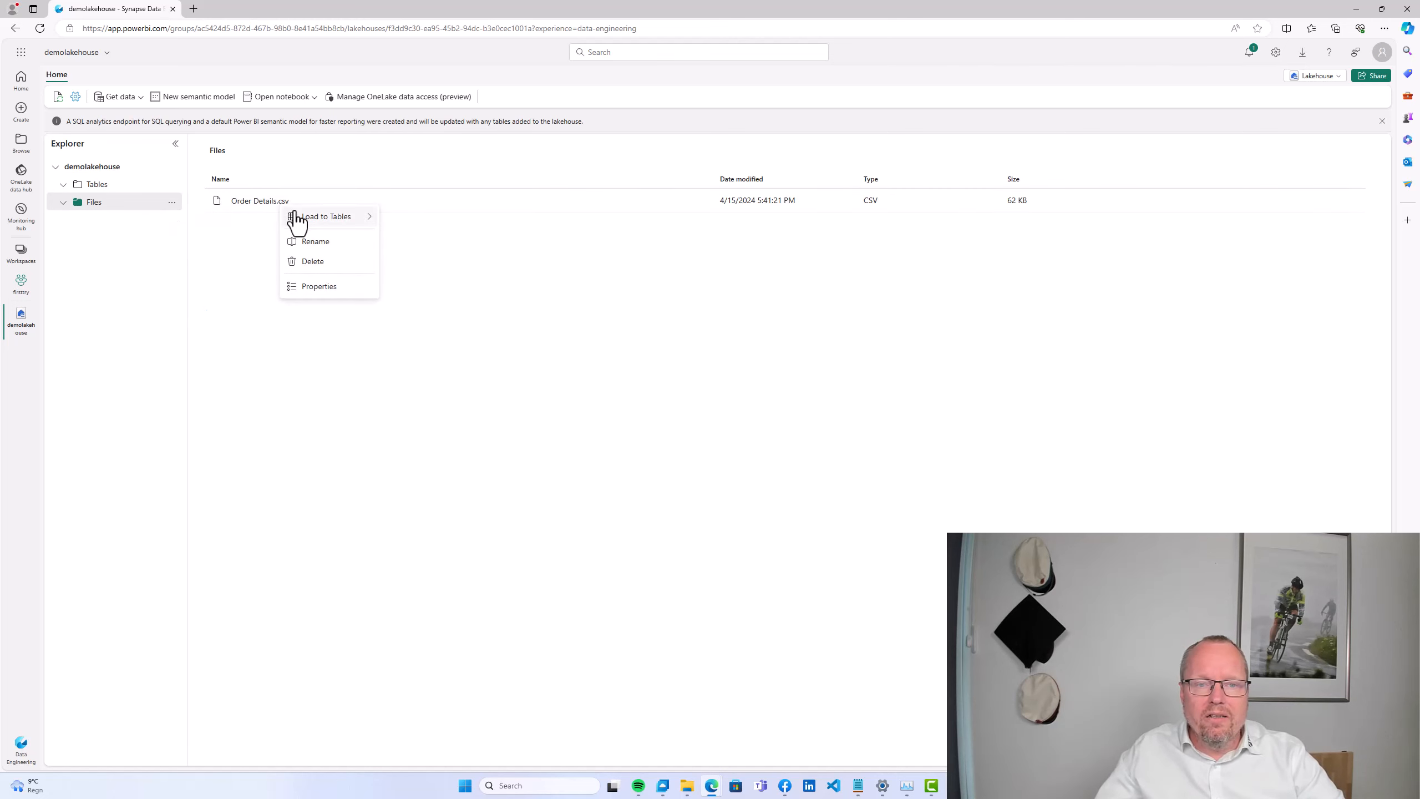
mouse_move(294, 218)
left_click(384, 220)
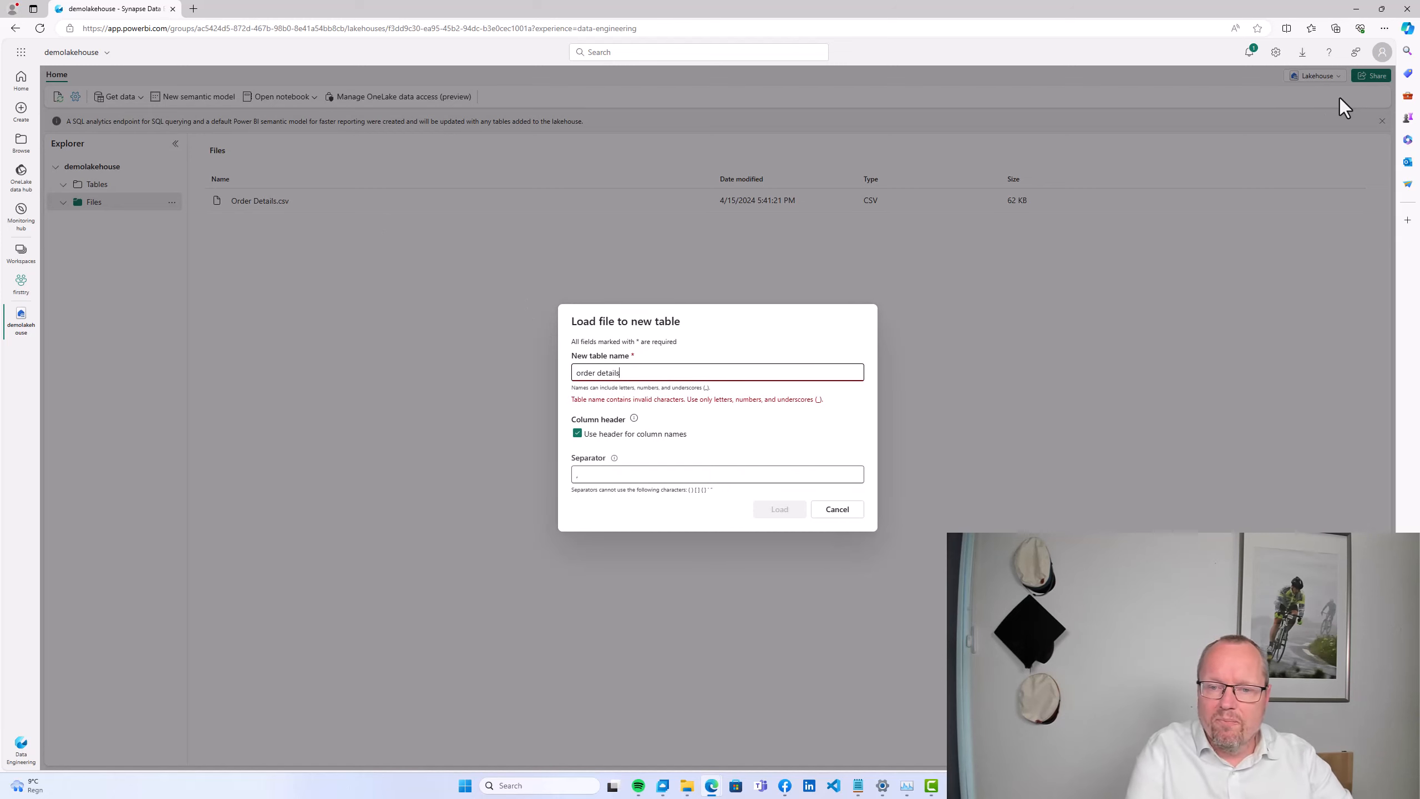
key("BackSpace")
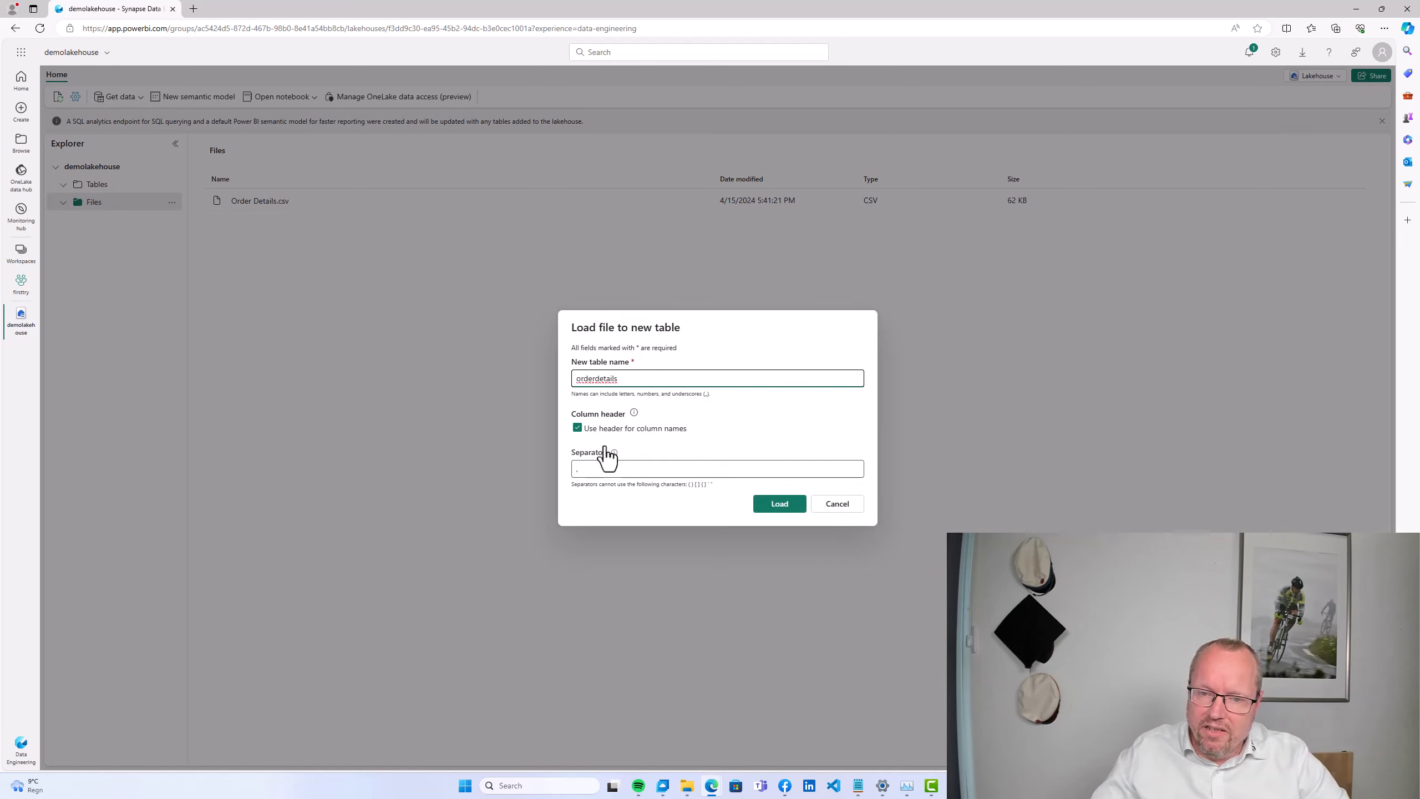
left_click(773, 507)
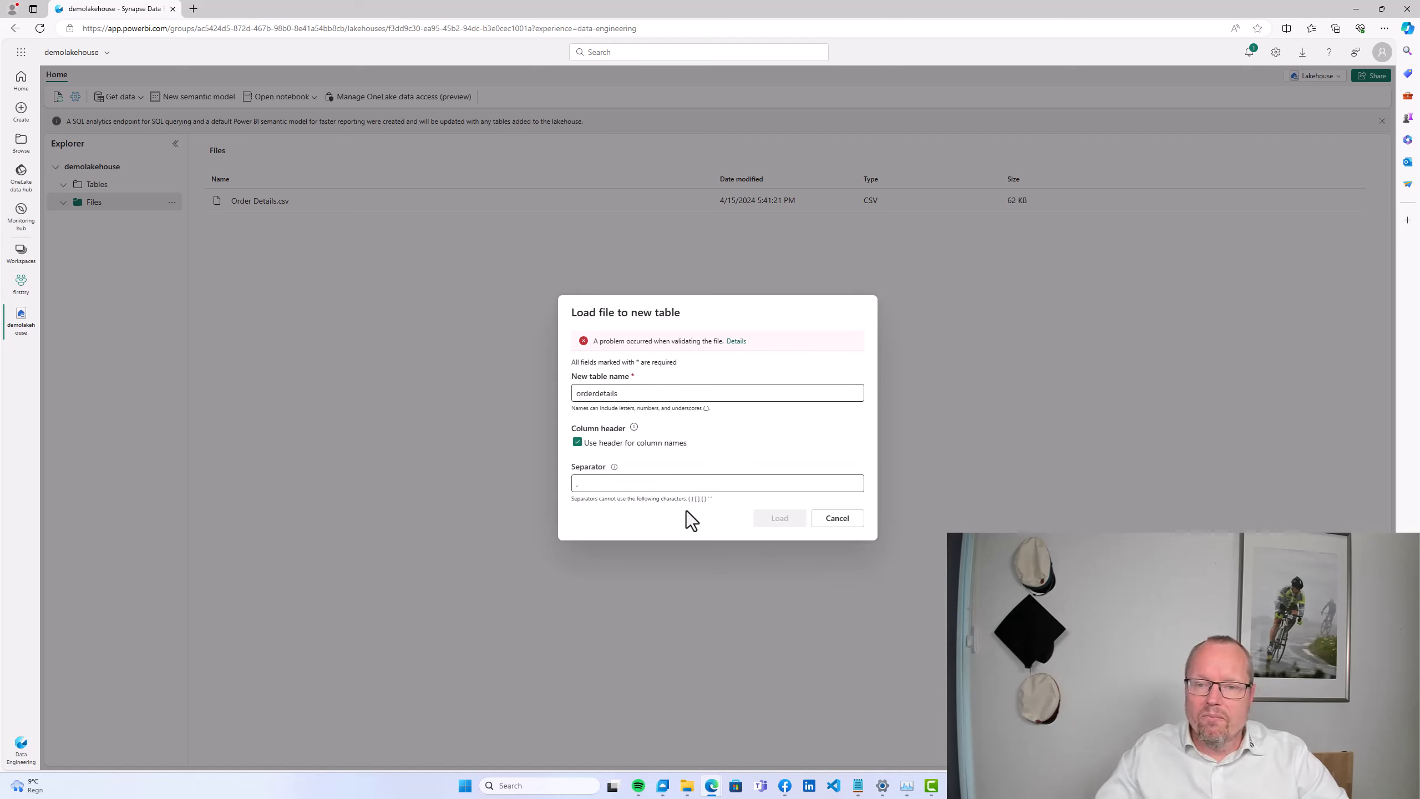
left_click(645, 481)
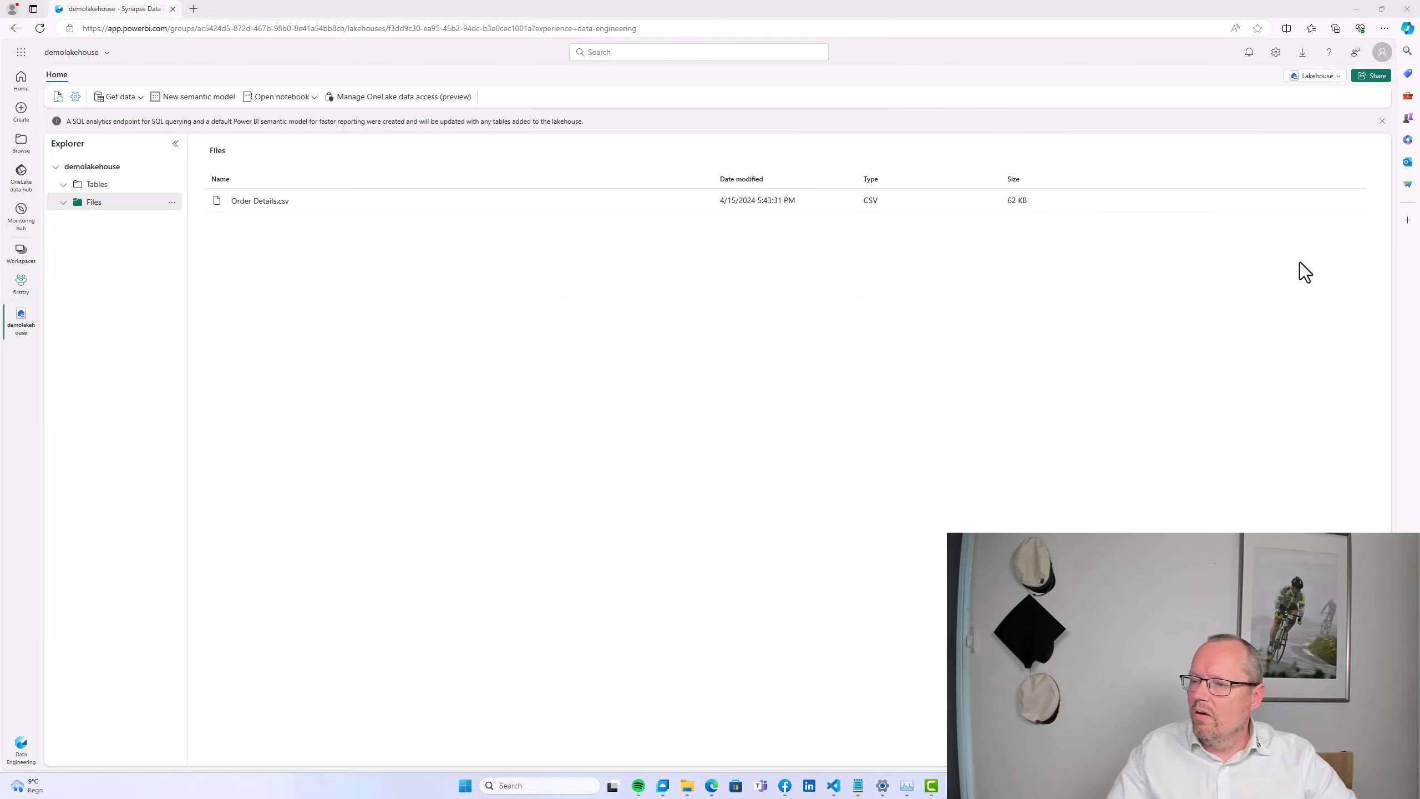
Load Order Details.csv into a new lakehouse table named orderdetails, keeping its header for column names, and dismiss the loading notification
right_click(273, 205)
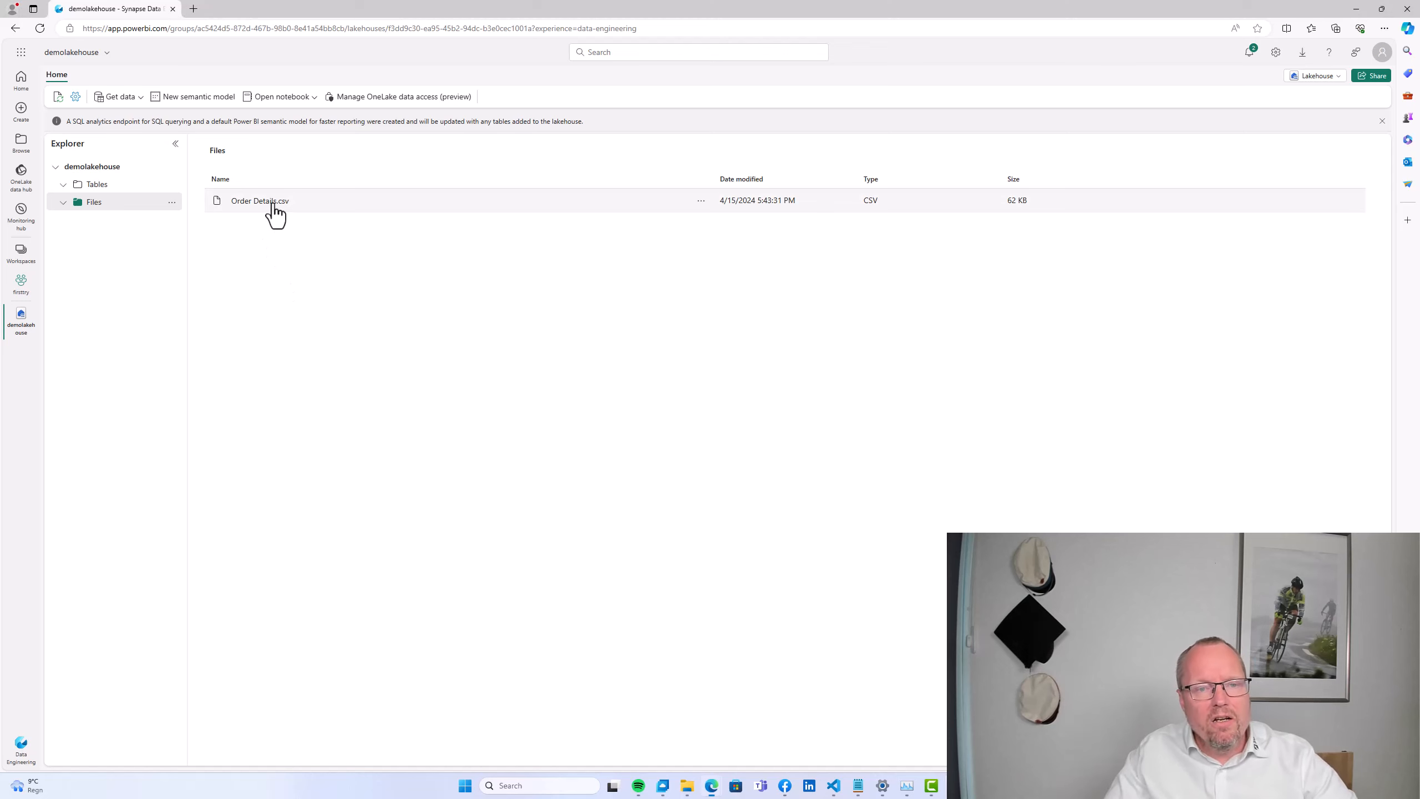
mouse_move(291, 213)
left_click(379, 219)
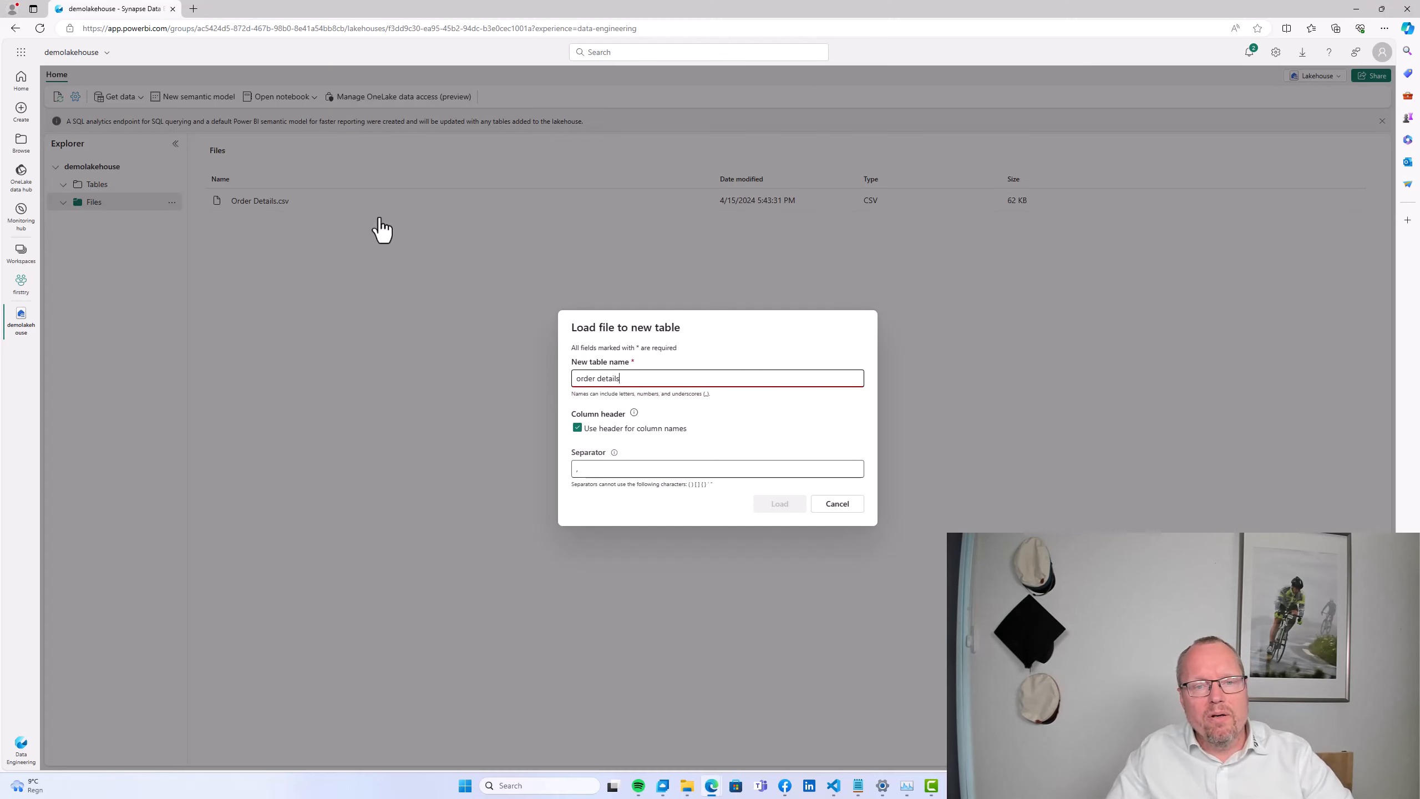
key("ctrl+Left")
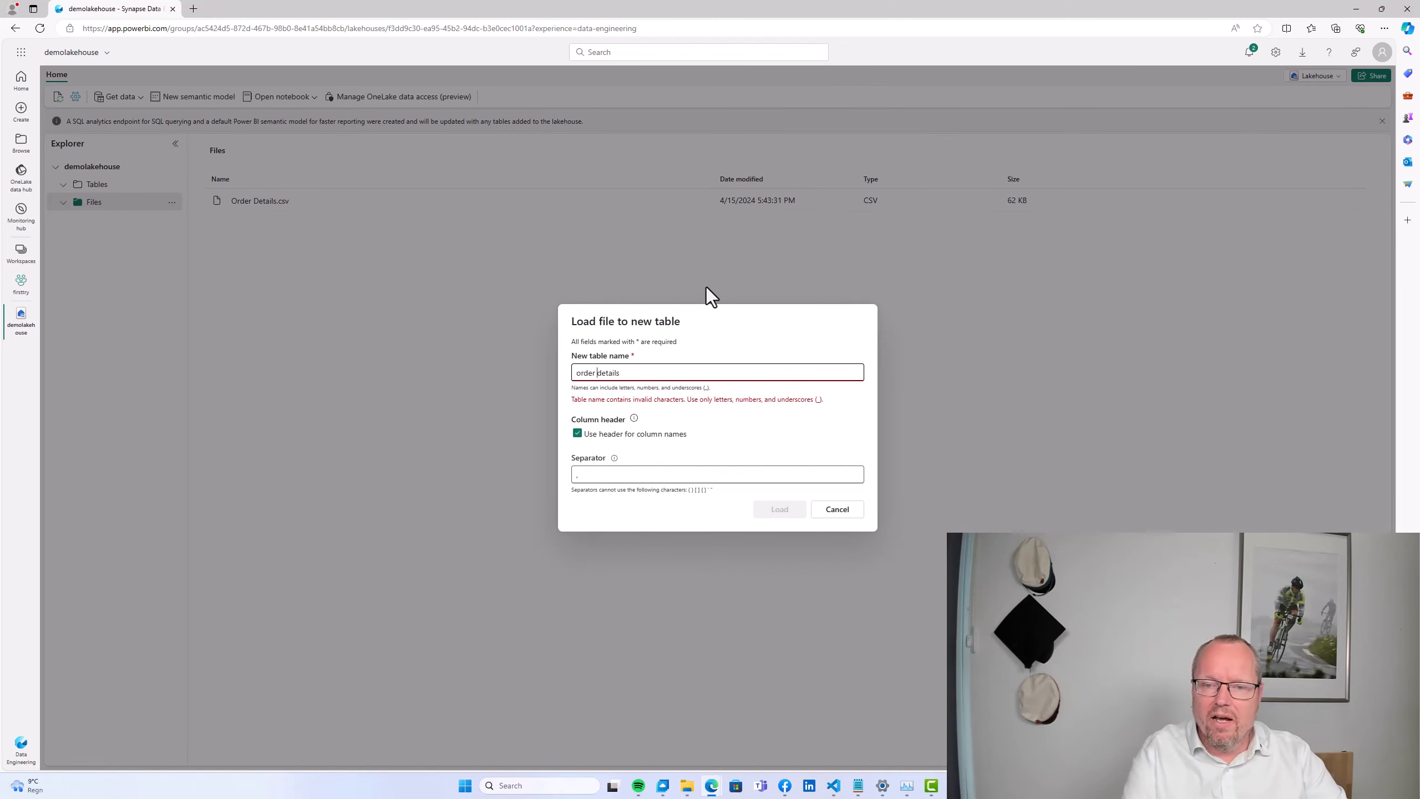
key("BackSpace")
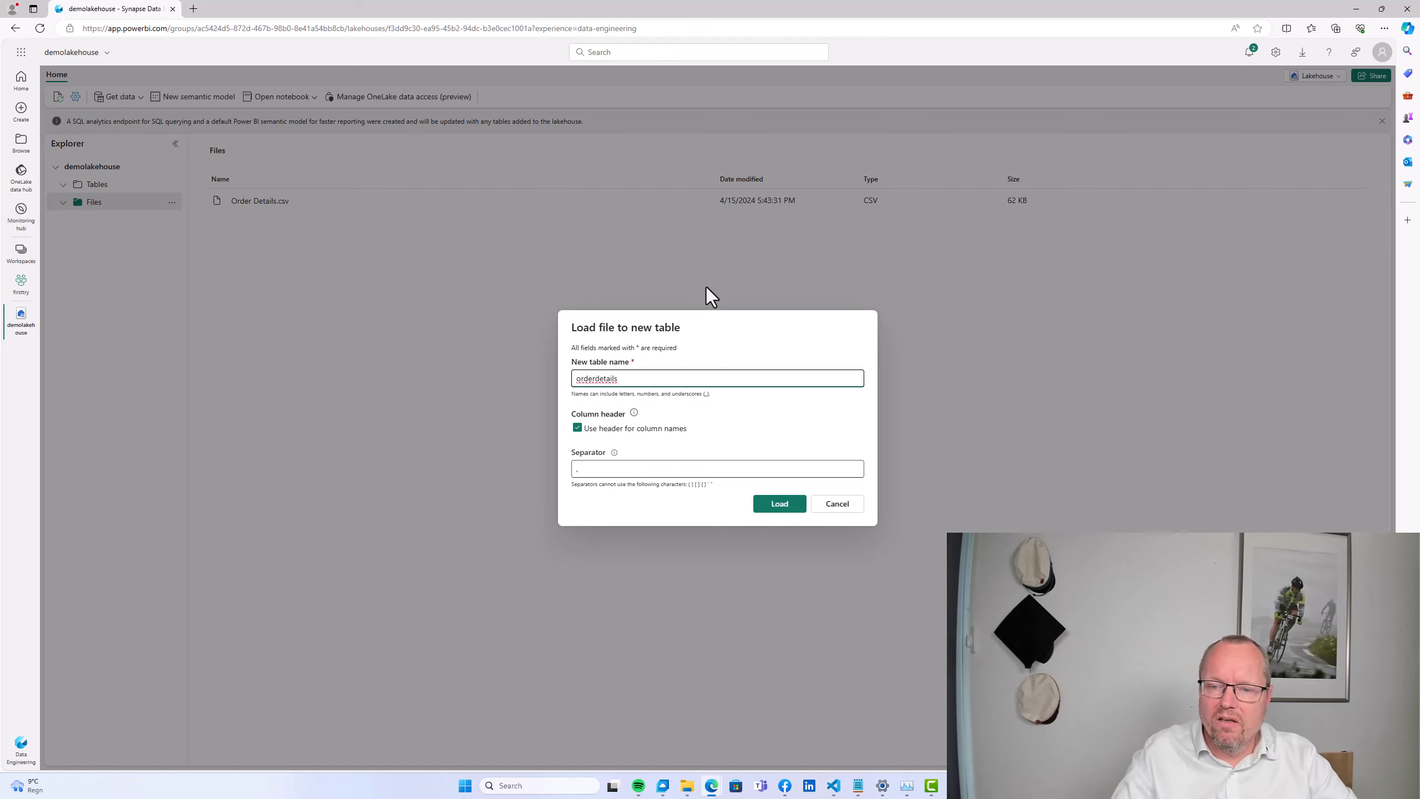
left_click(783, 502)
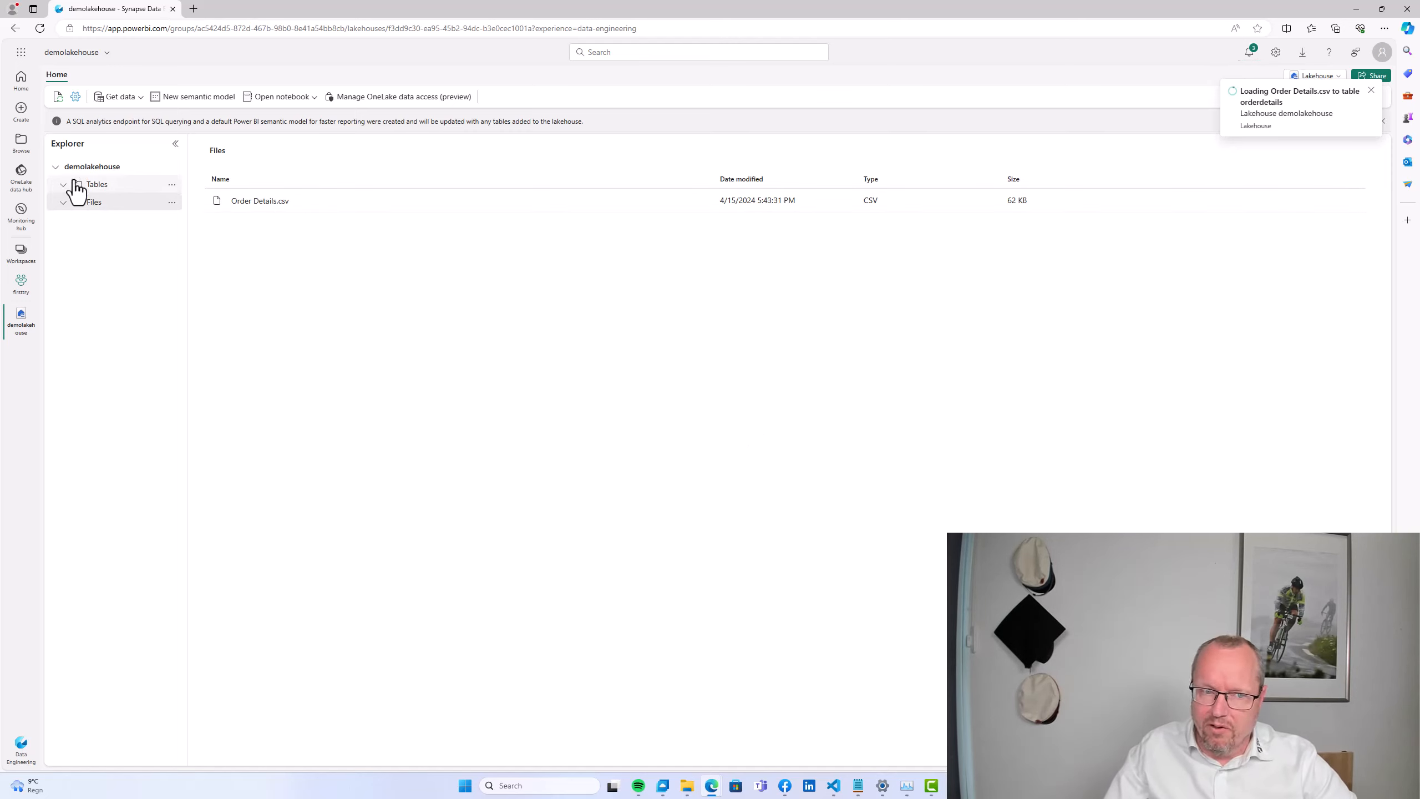
left_click(1372, 91)
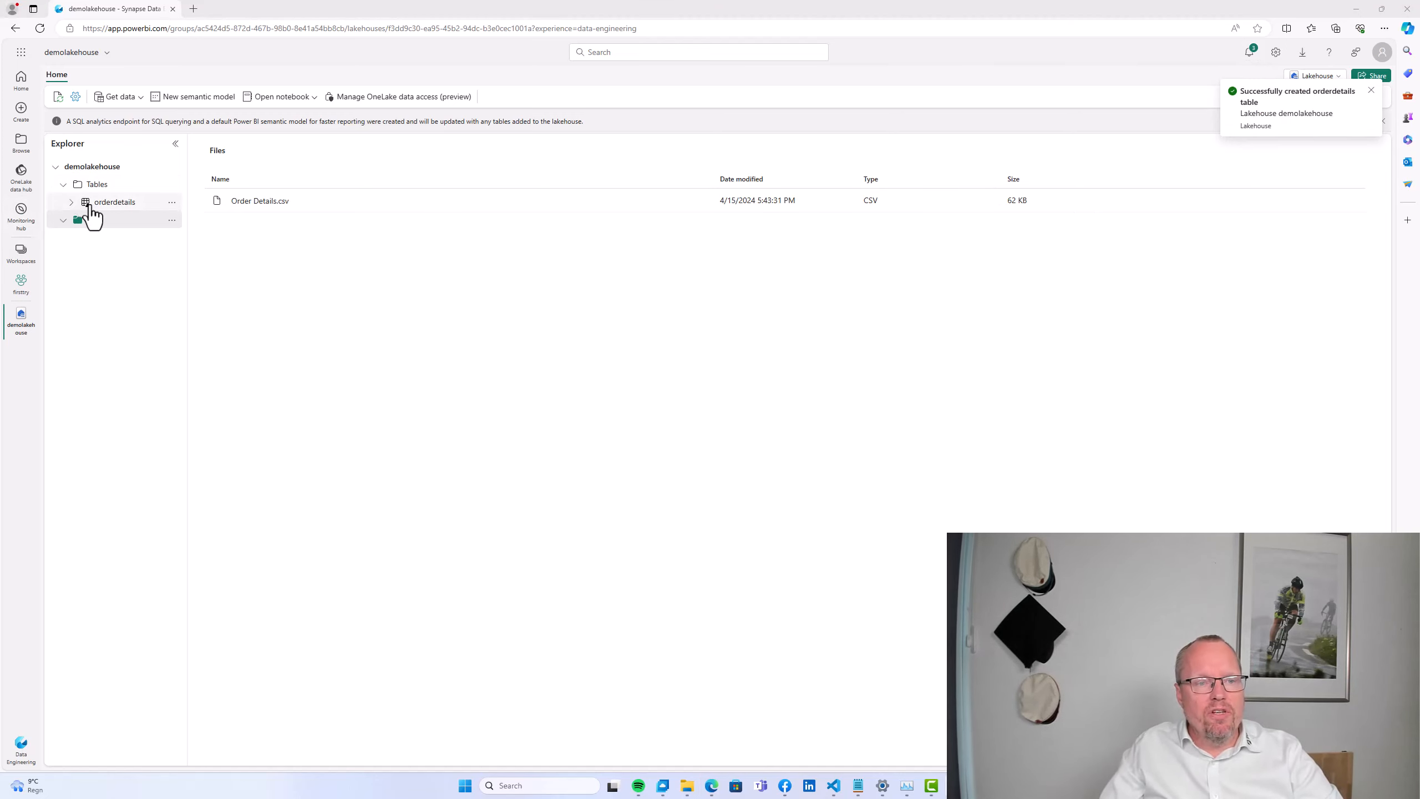
Preview the orderdetails table's data in the lakehouse and look over the actions available for it
left_click(95, 204)
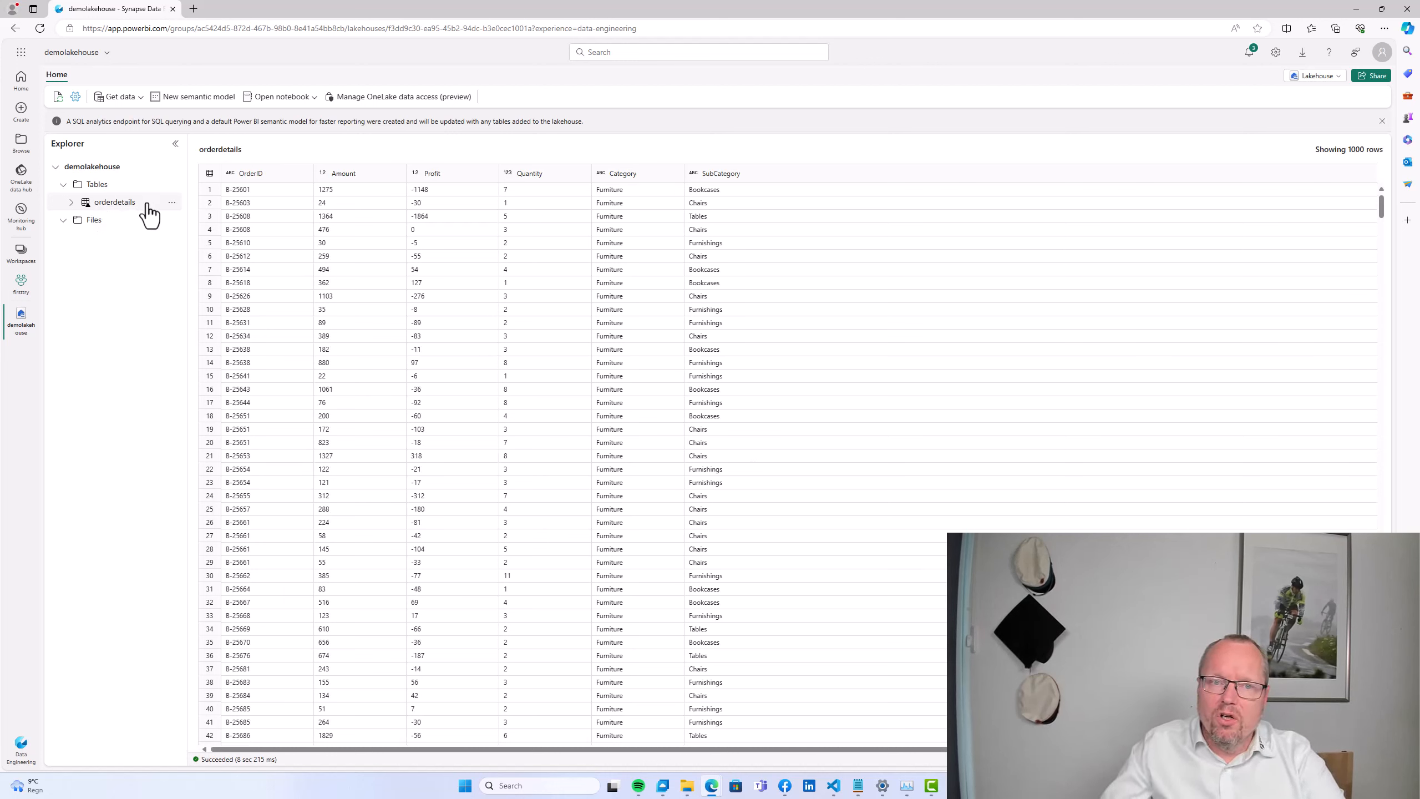
left_click(170, 202)
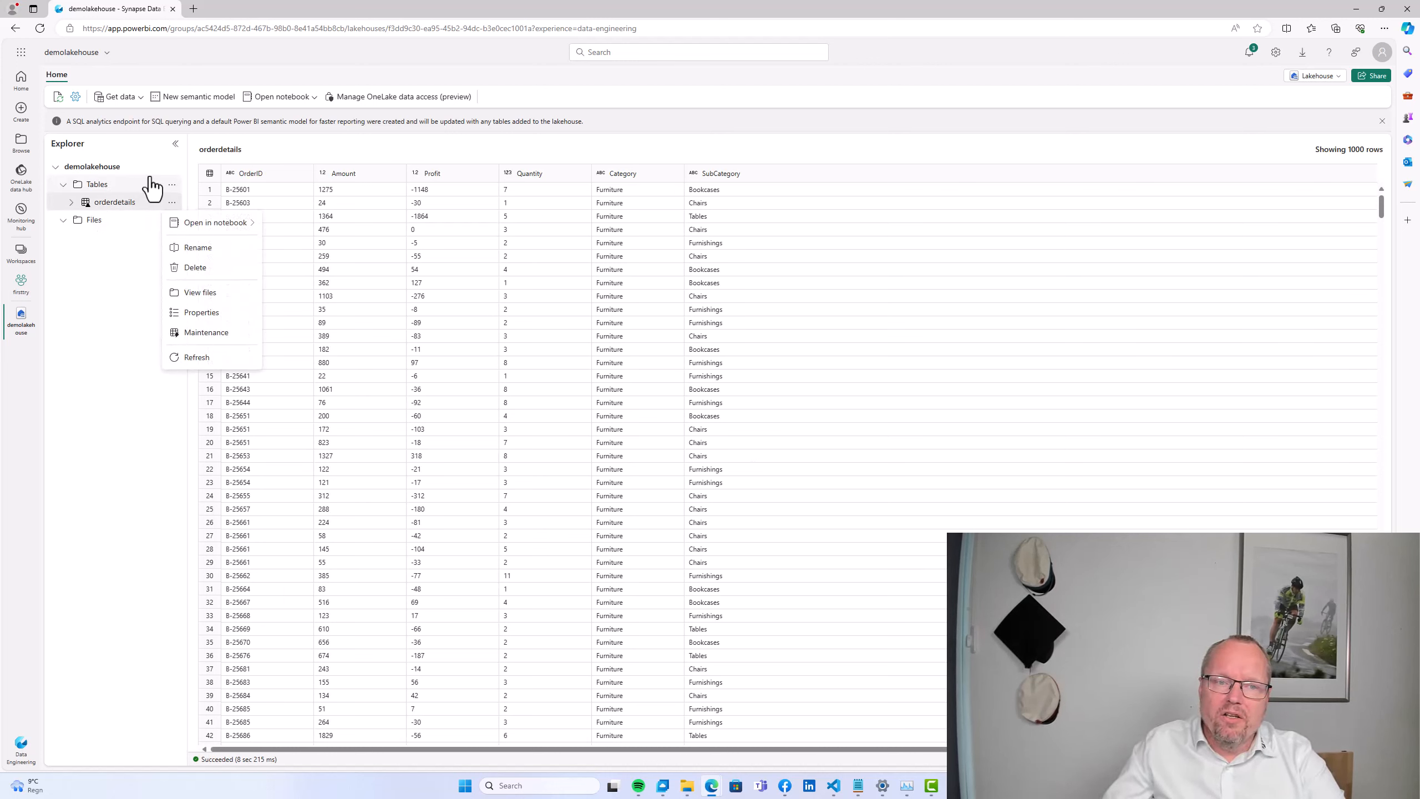
left_click(88, 317)
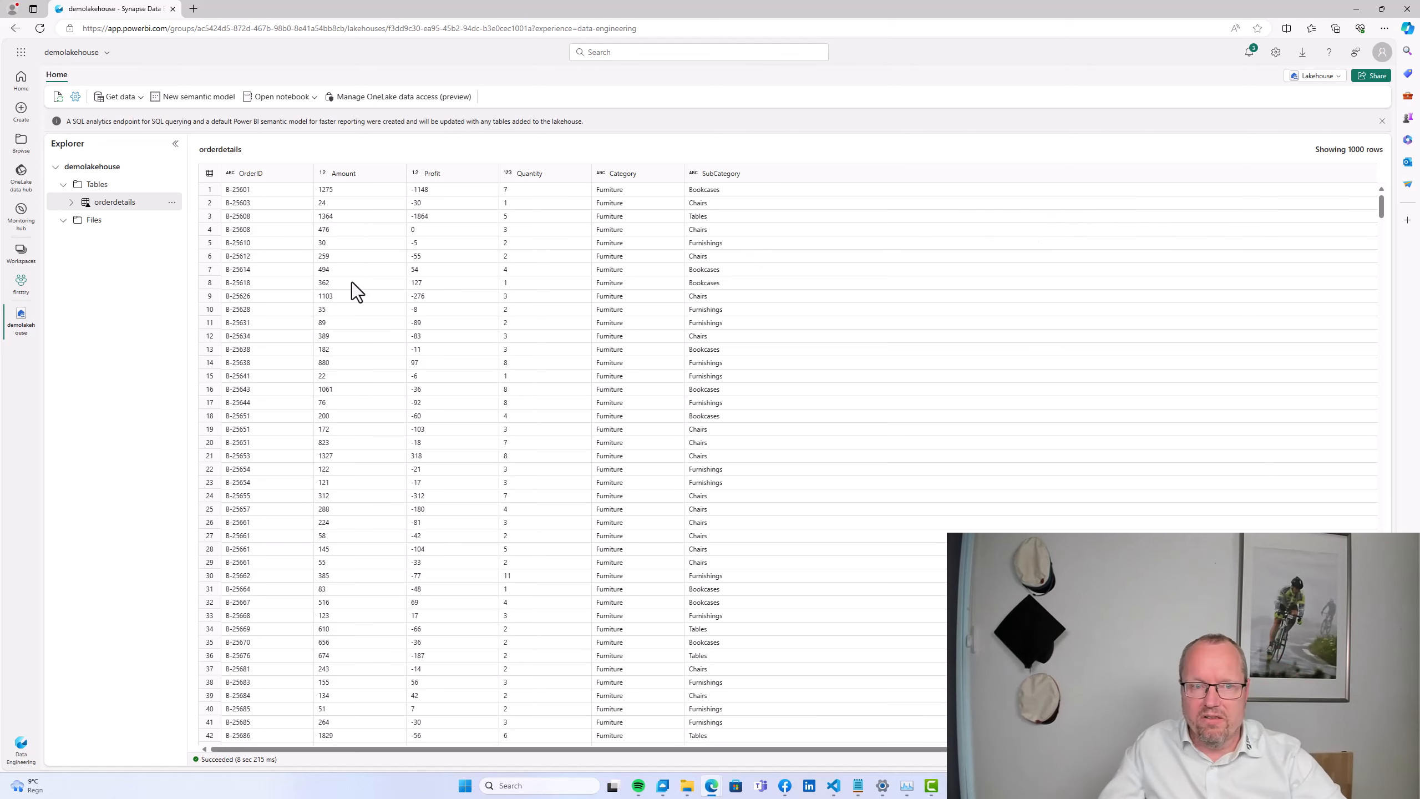
left_click(172, 203)
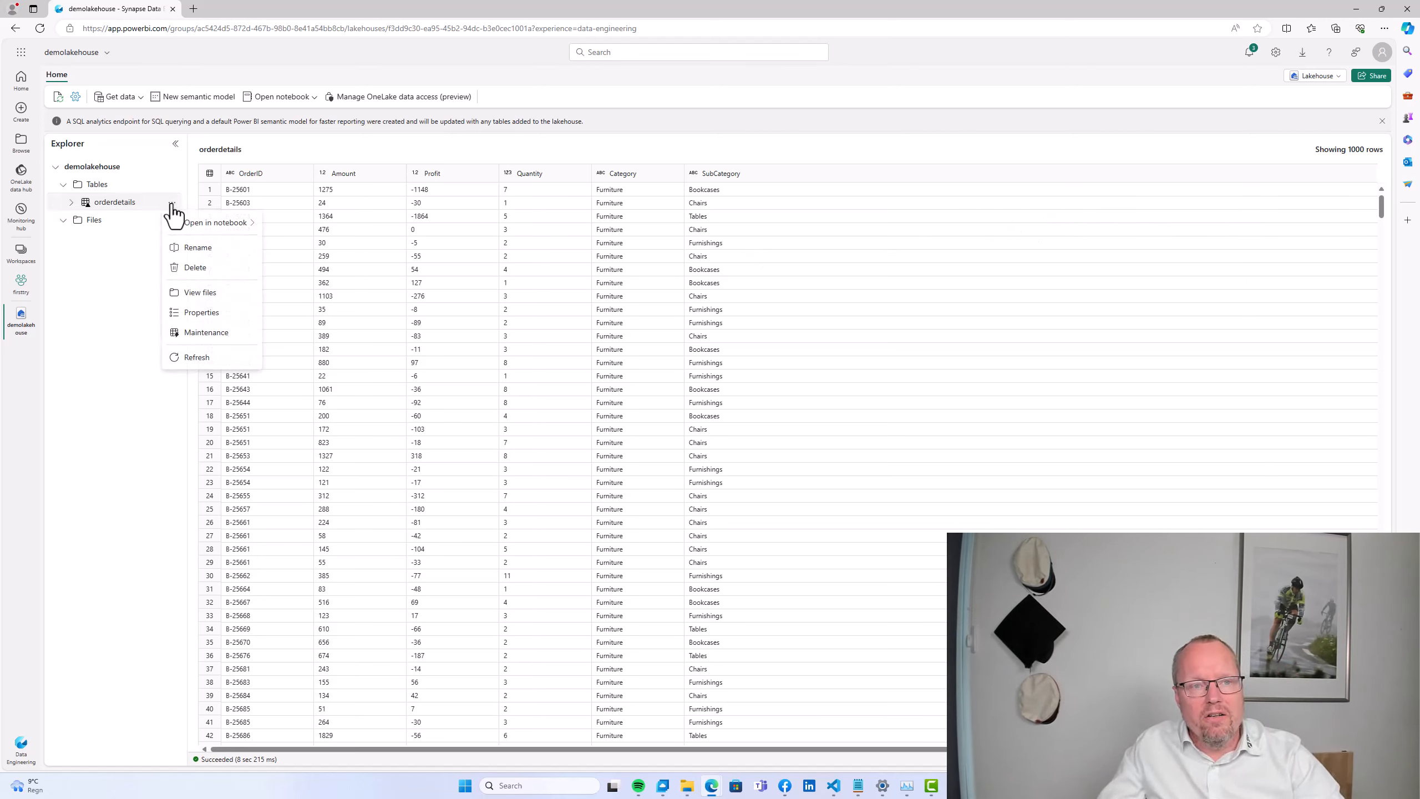
Create a new notebook from the lakehouse and add a generated Spark cell that loads the orderdetails table
left_click(315, 97)
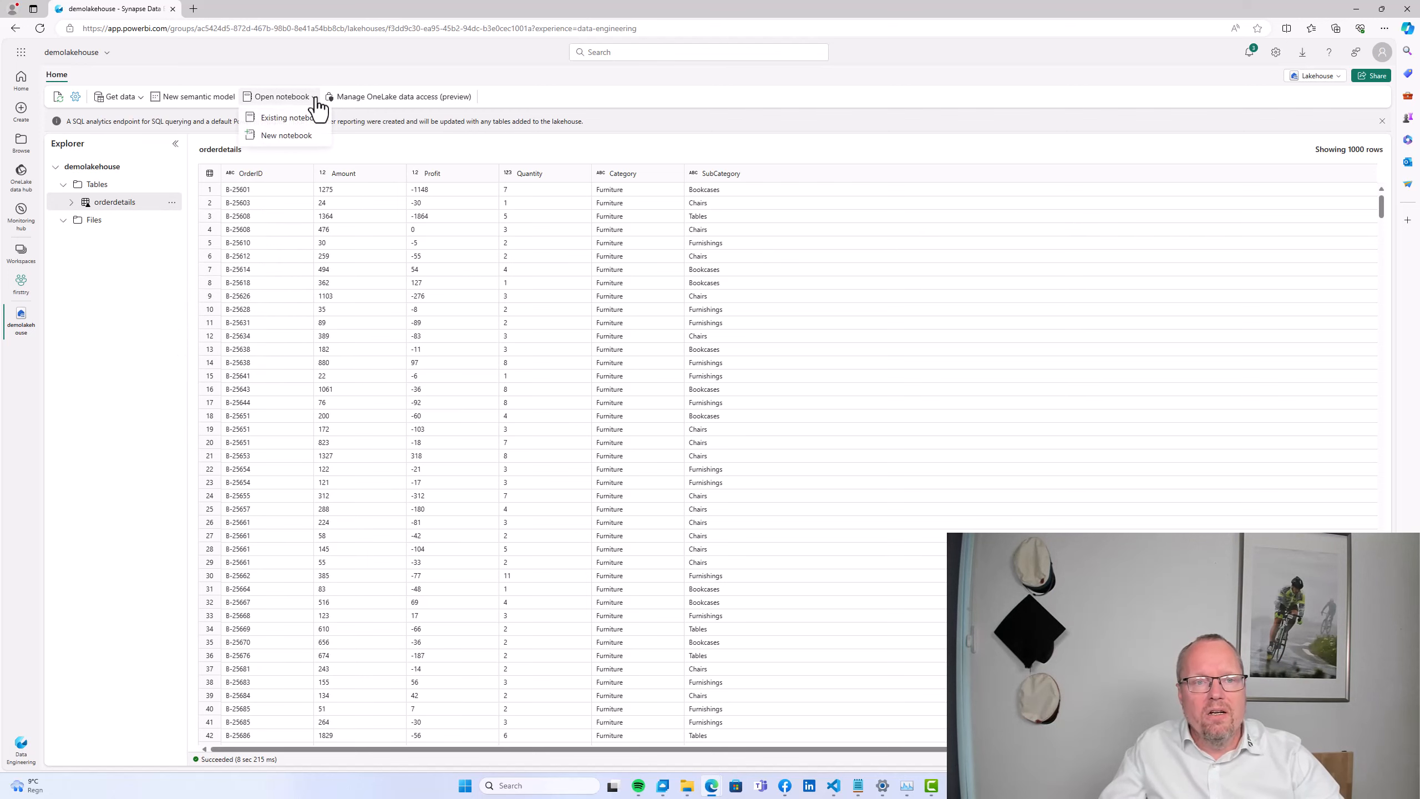
left_click(275, 138)
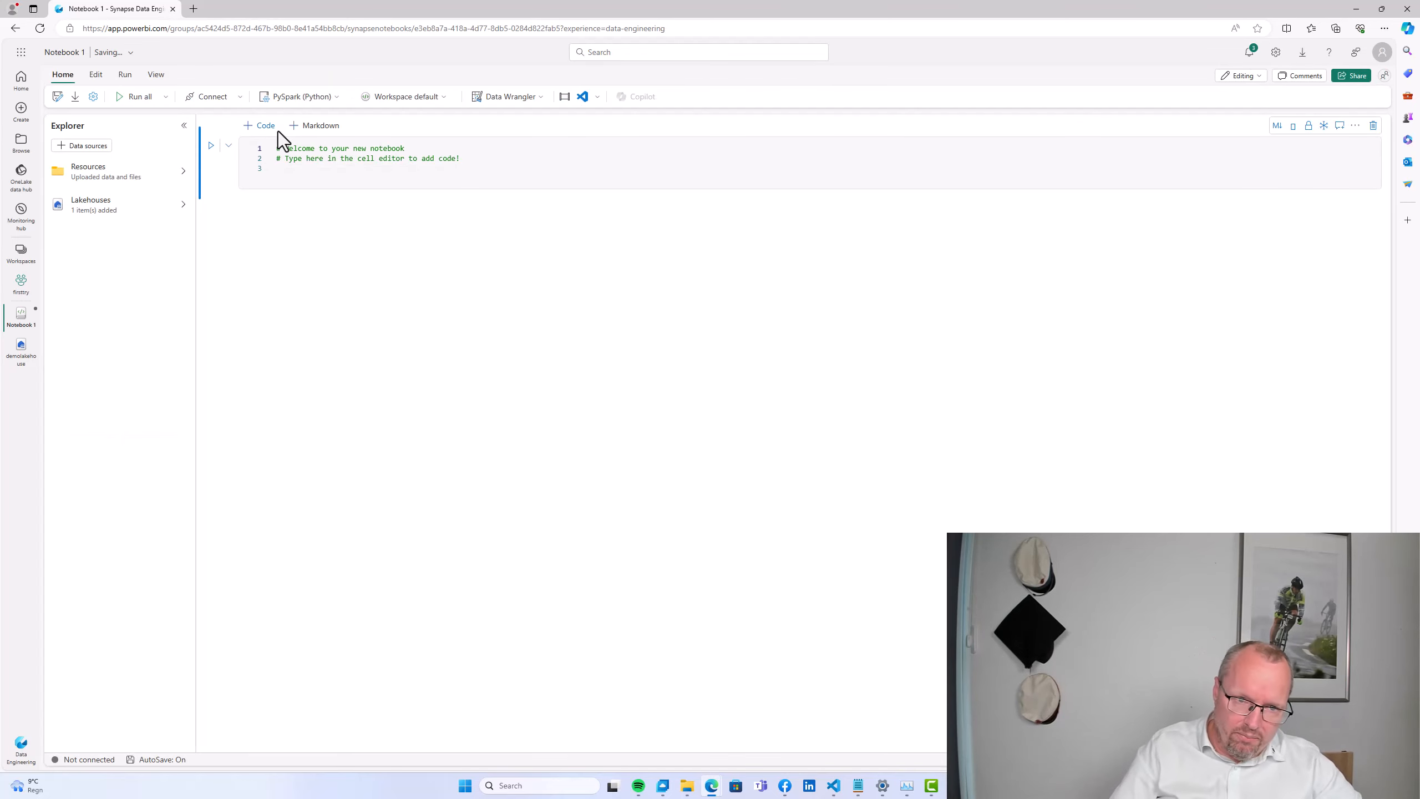
left_click(101, 226)
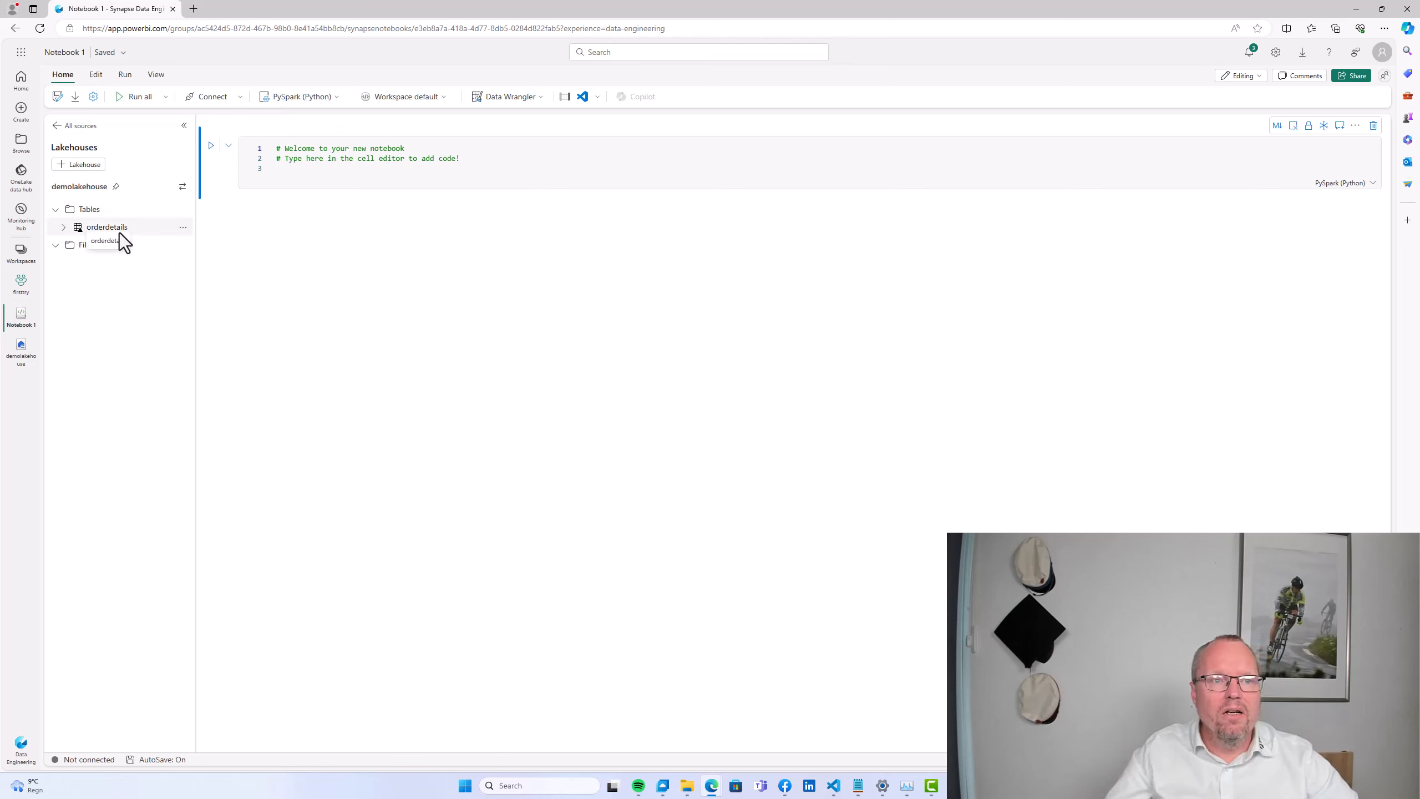
left_click(183, 227)
mouse_move(193, 249)
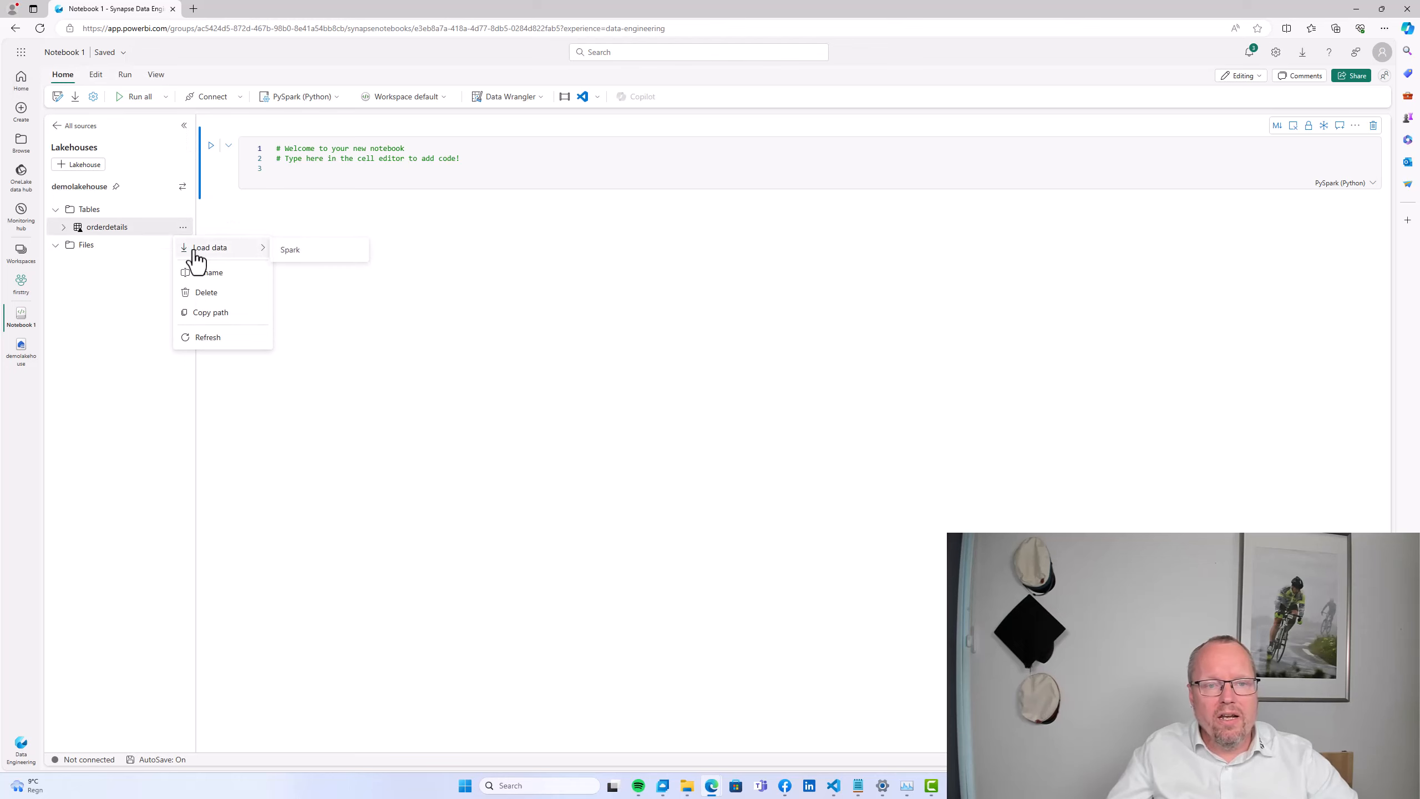
left_click(290, 251)
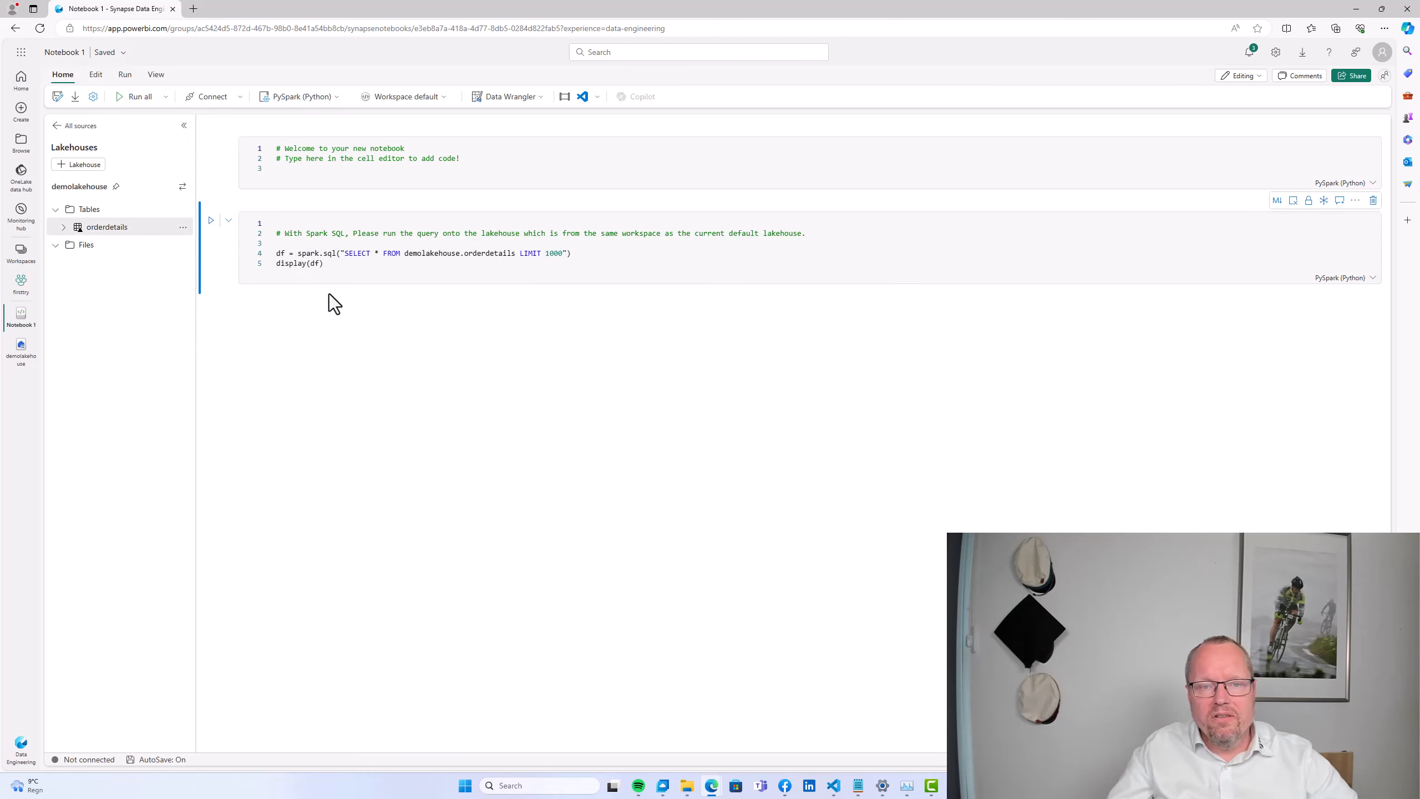
Run the generated Spark SQL cell that selects and displays up to 1000 rows from demolakehouse.orderdetails
left_click_drag(334, 263, 275, 228)
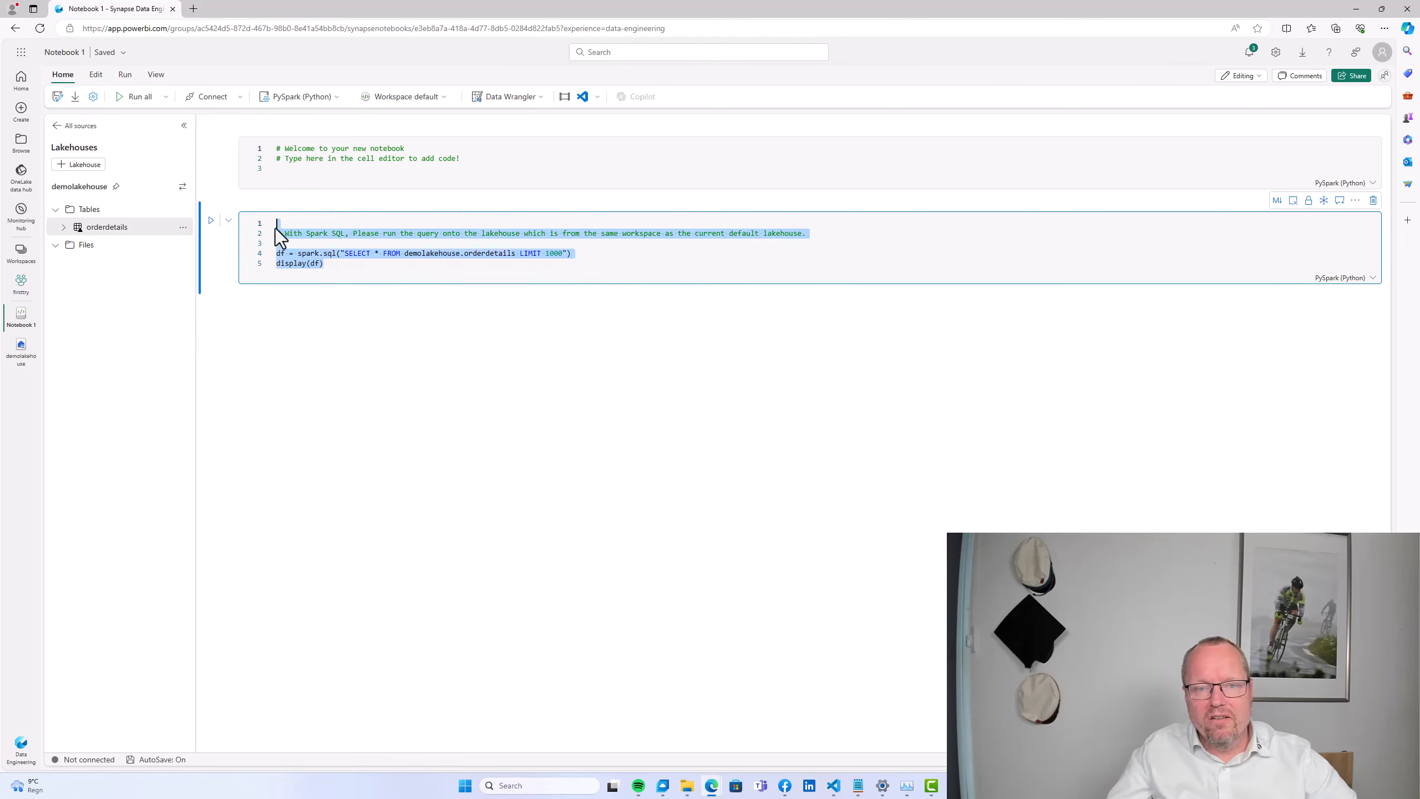
left_click(337, 277)
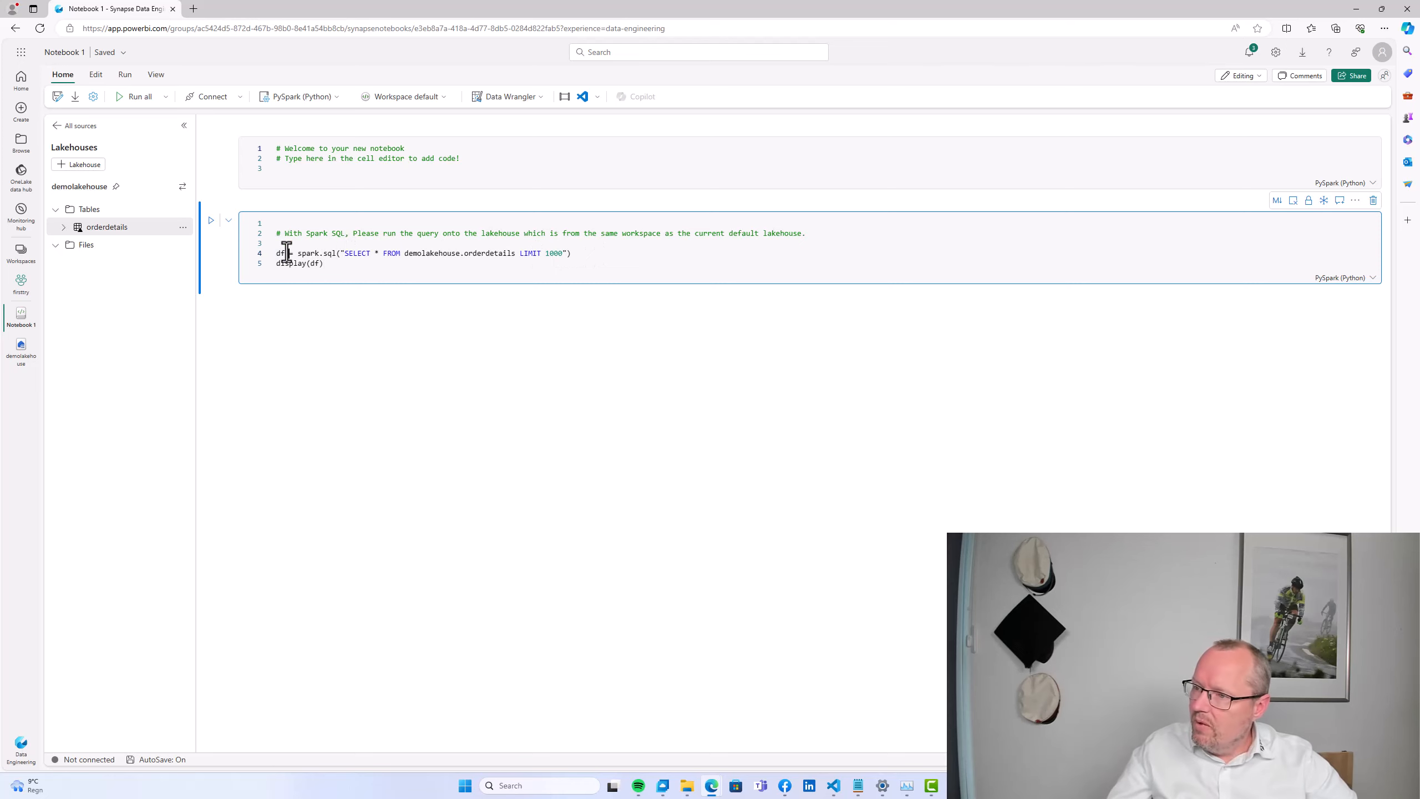
left_click(347, 264)
key("ctrl+Return")
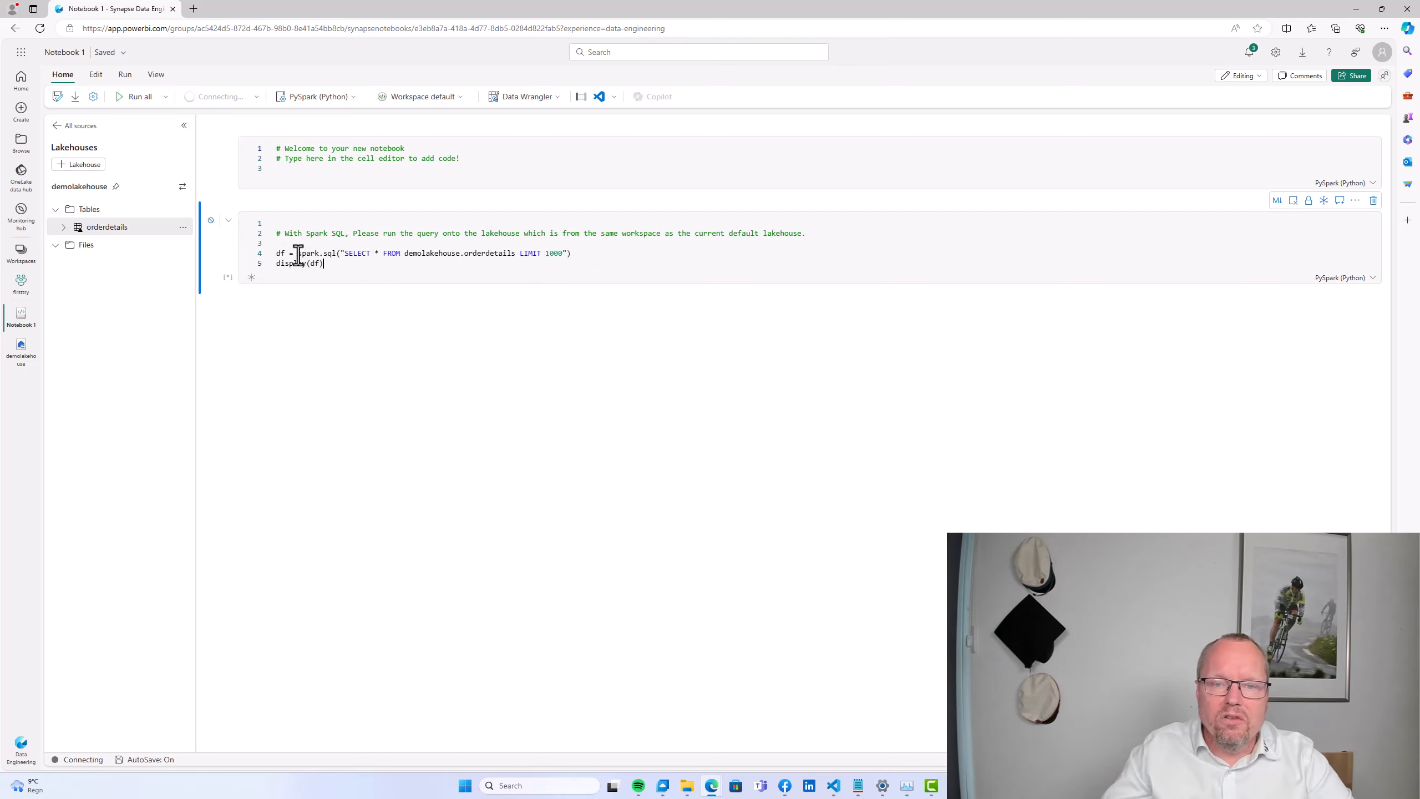
Examine the cell's Spark SQL query, its df variable and display call, and the resulting table of order details
left_click_drag(298, 253, 607, 255)
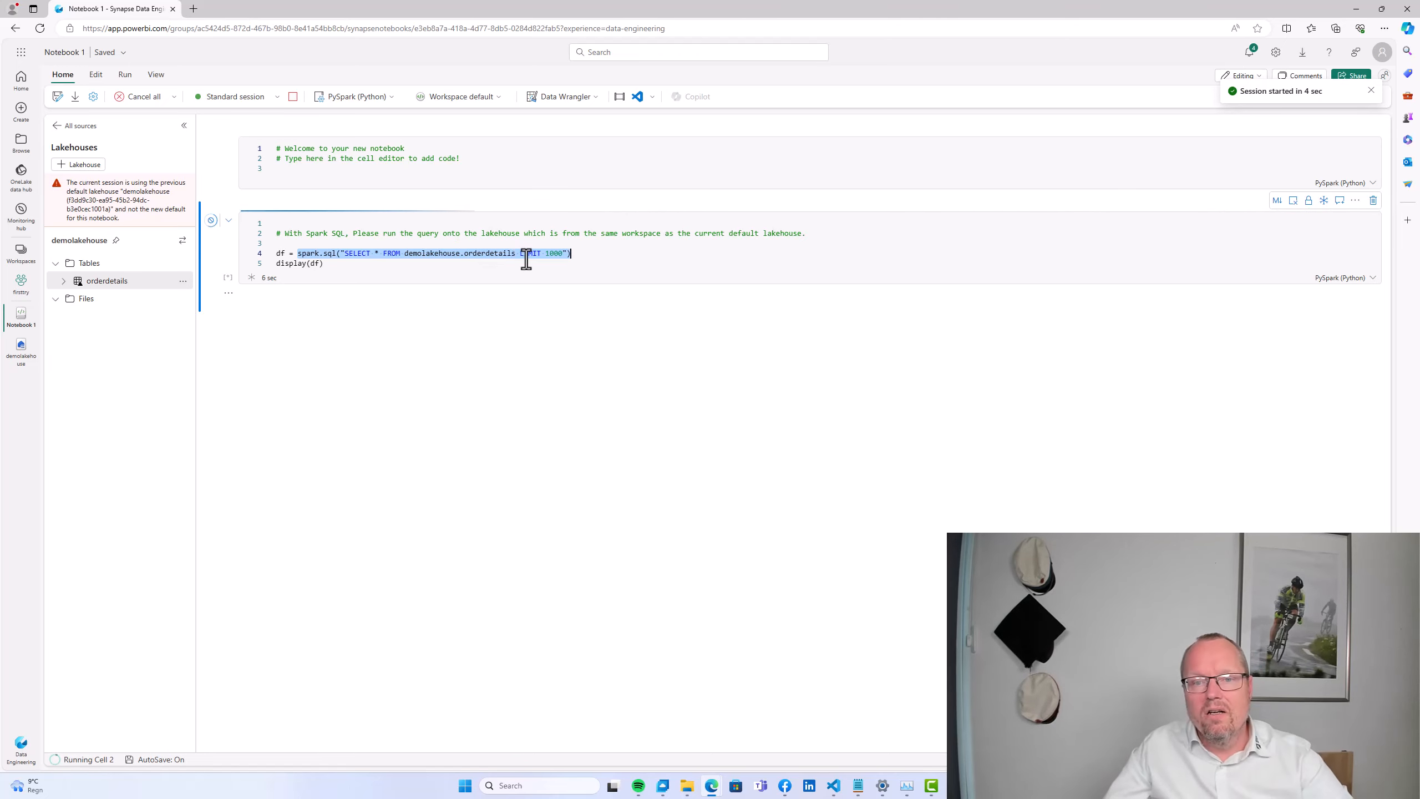
left_click(373, 253)
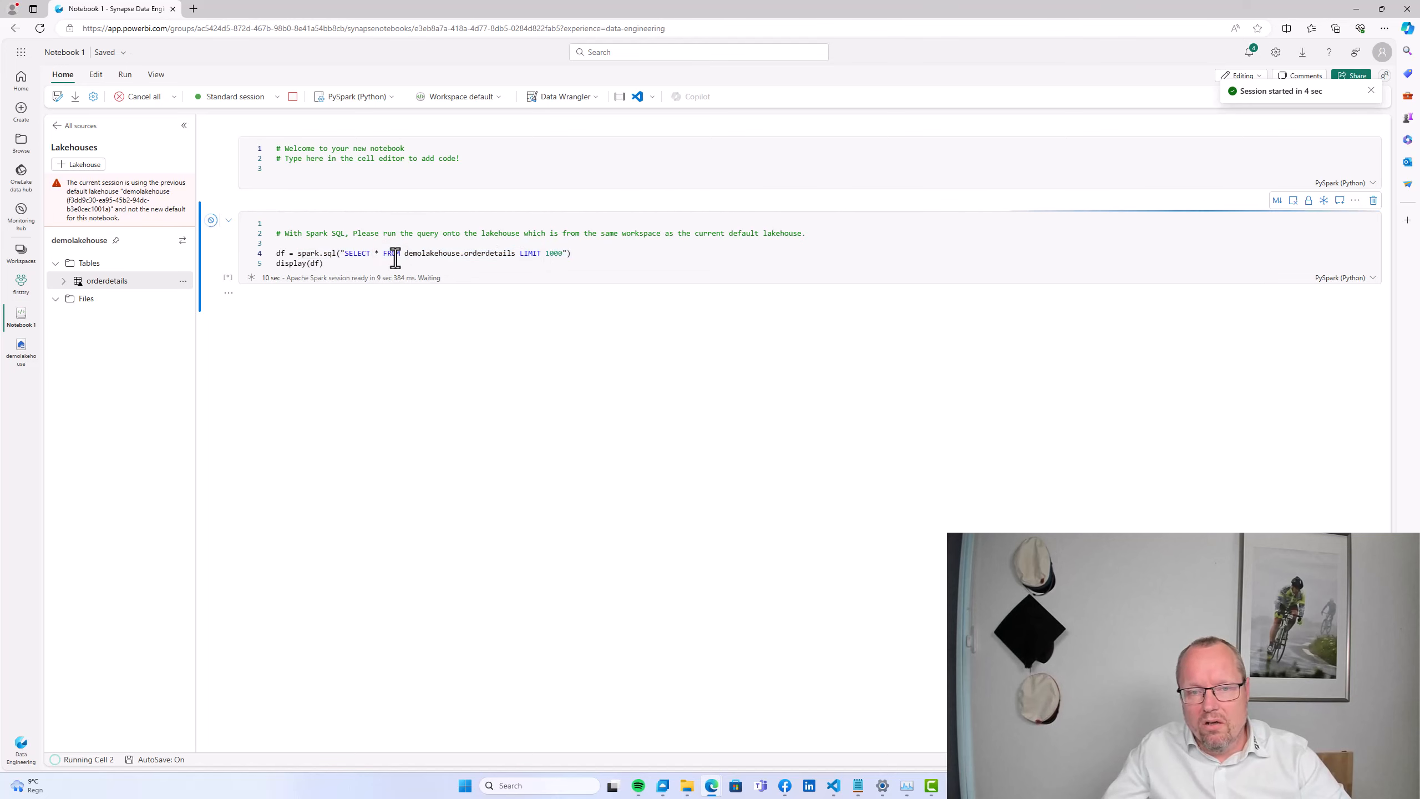
left_click_drag(275, 248, 275, 255)
left_click(280, 253)
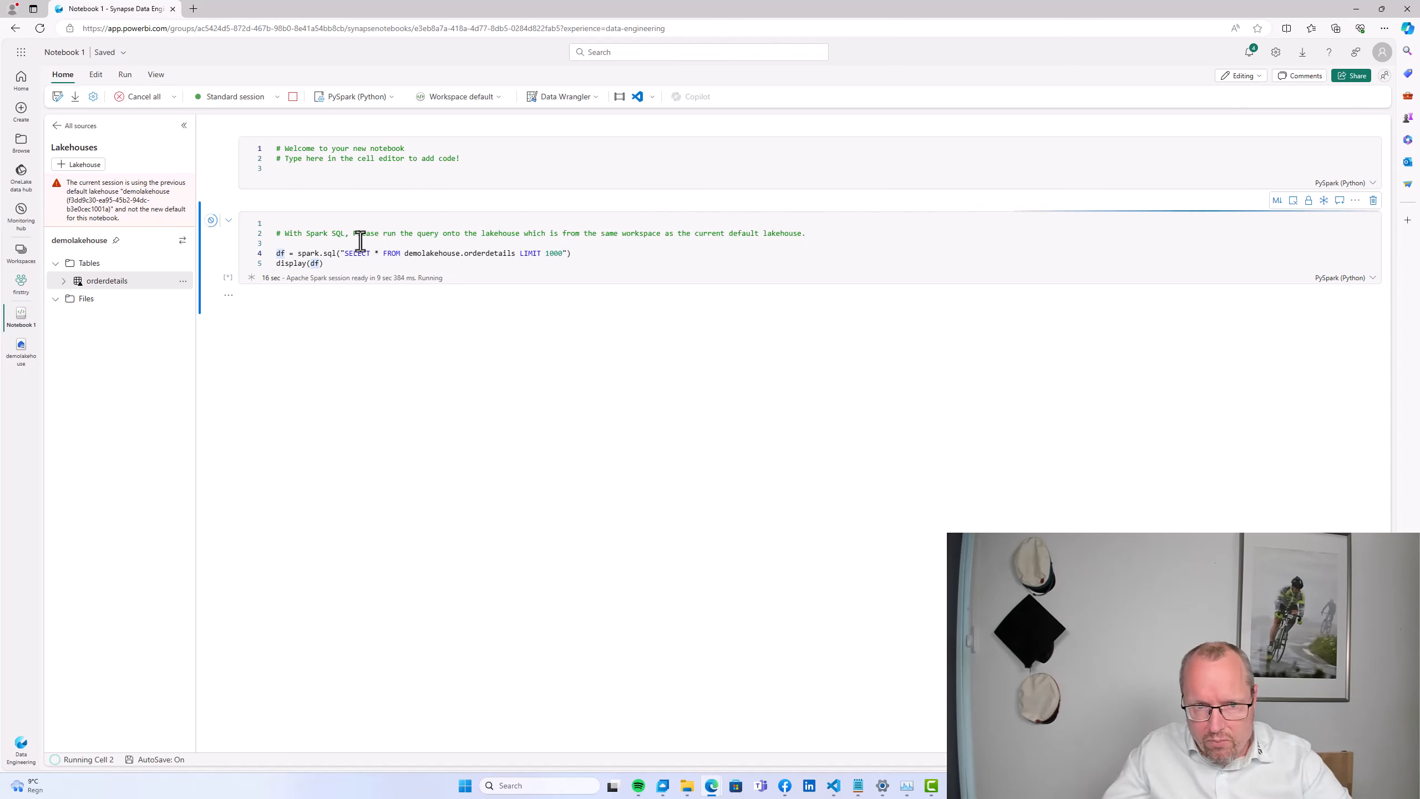
left_click(337, 263)
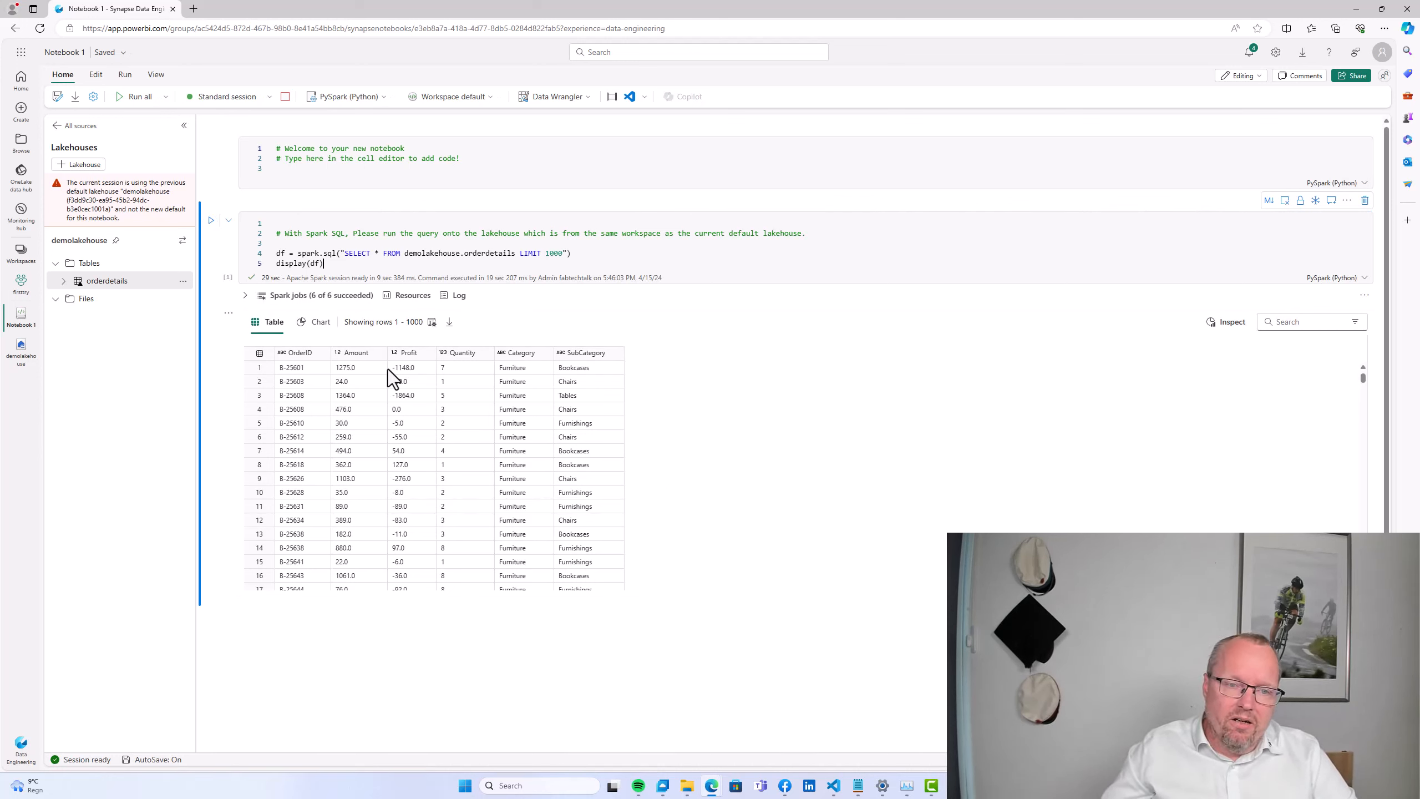
mouse_move(421, 319)
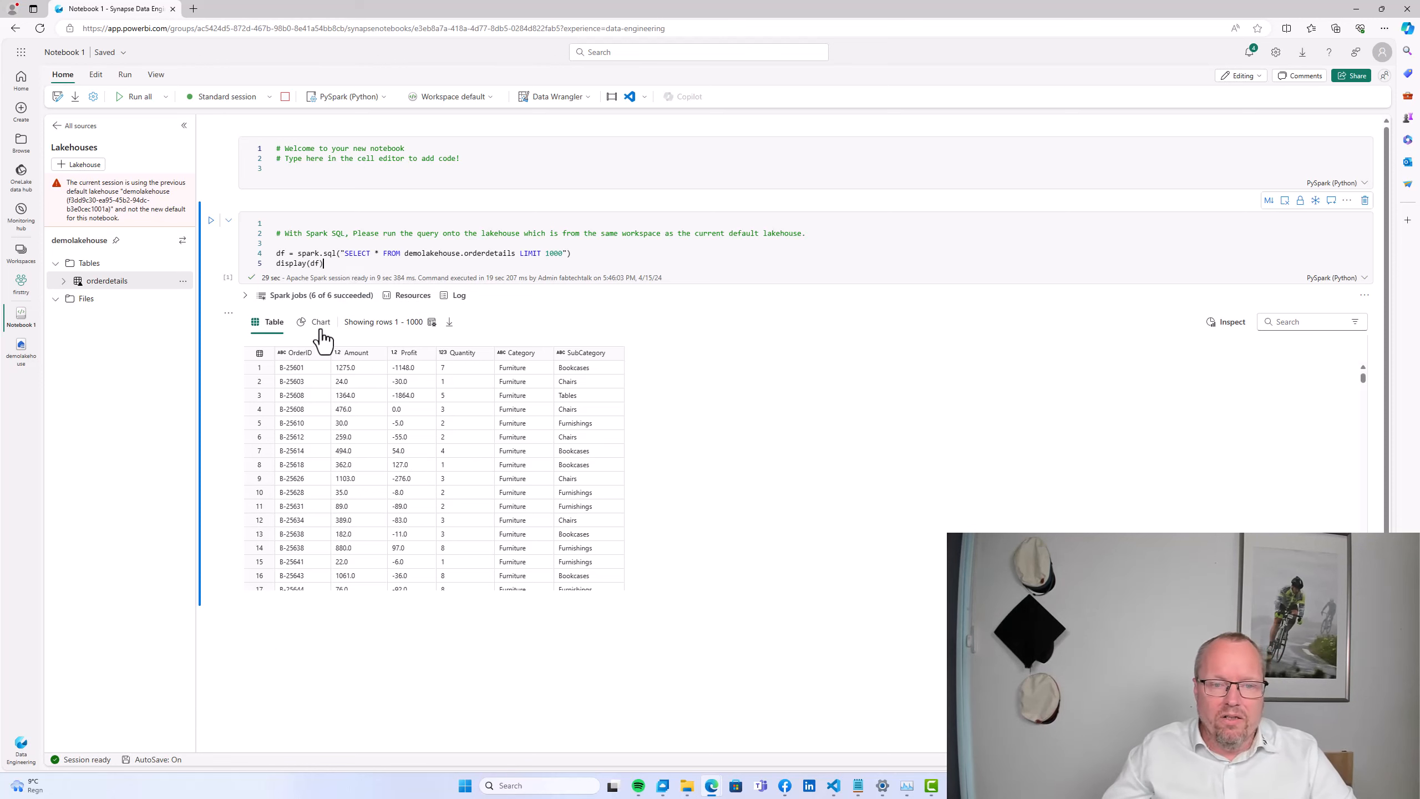
left_click_drag(334, 253, 266, 261)
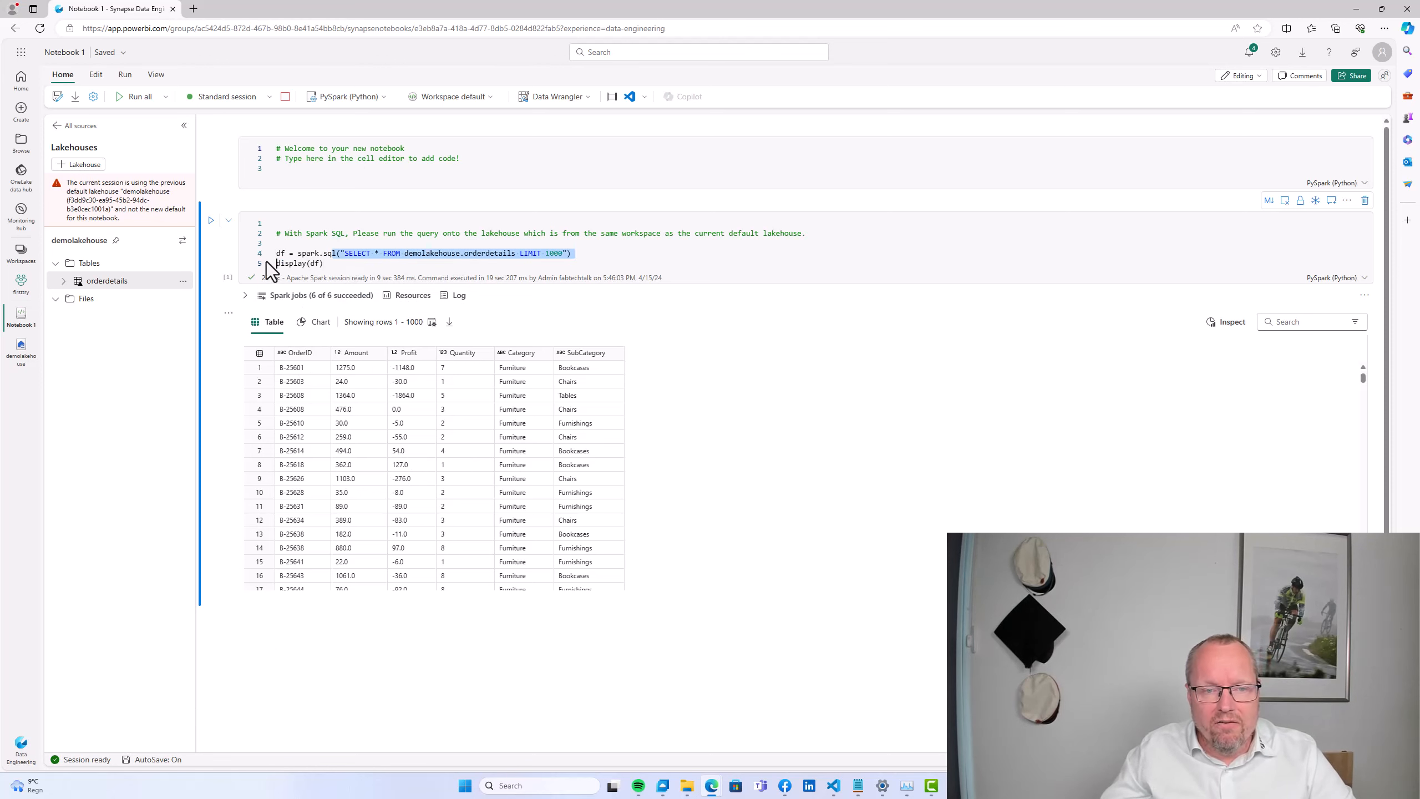
left_click(314, 263)
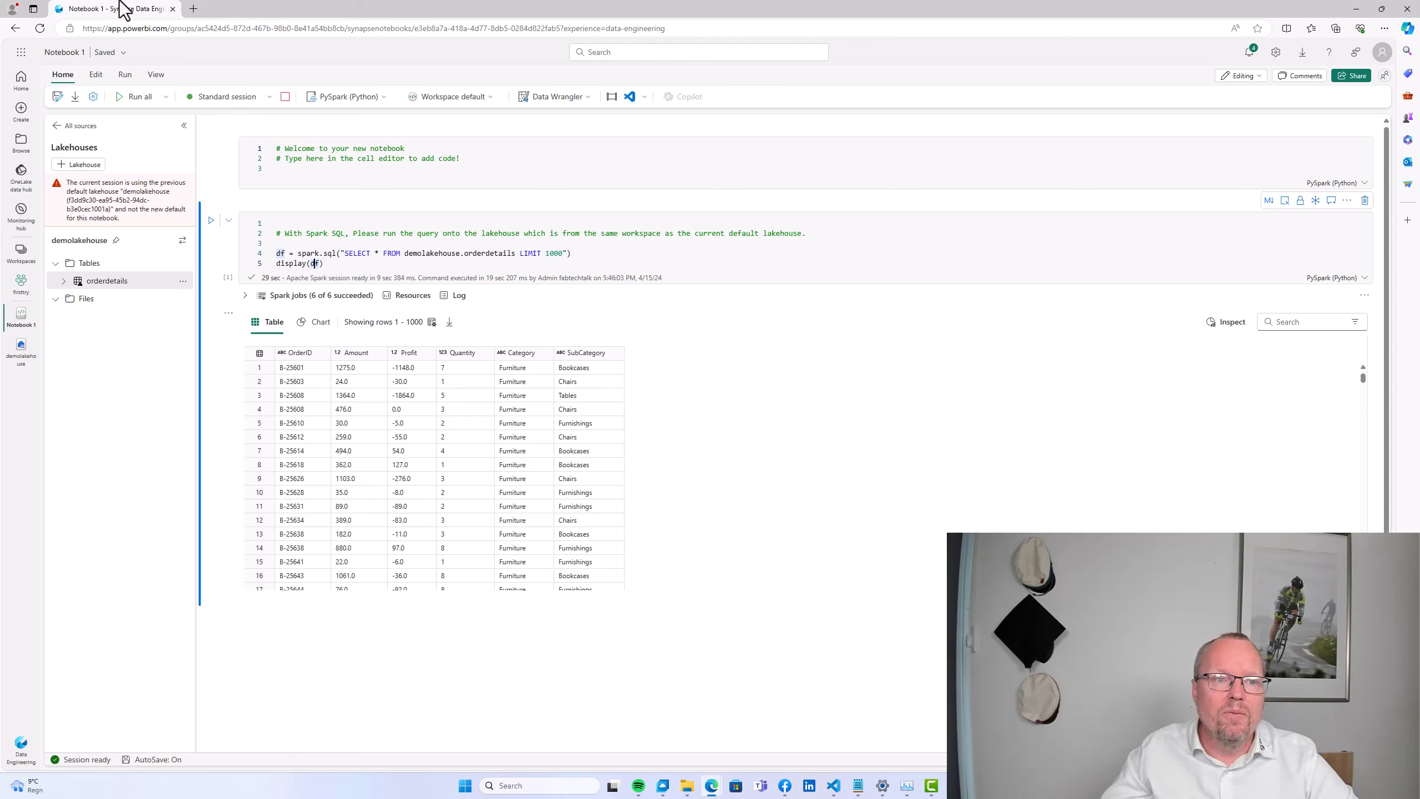
Return to demolakehouse, switch it to the SQL analytics endpoint and preview the orderdetails table in the dbo schema
left_click(21, 352)
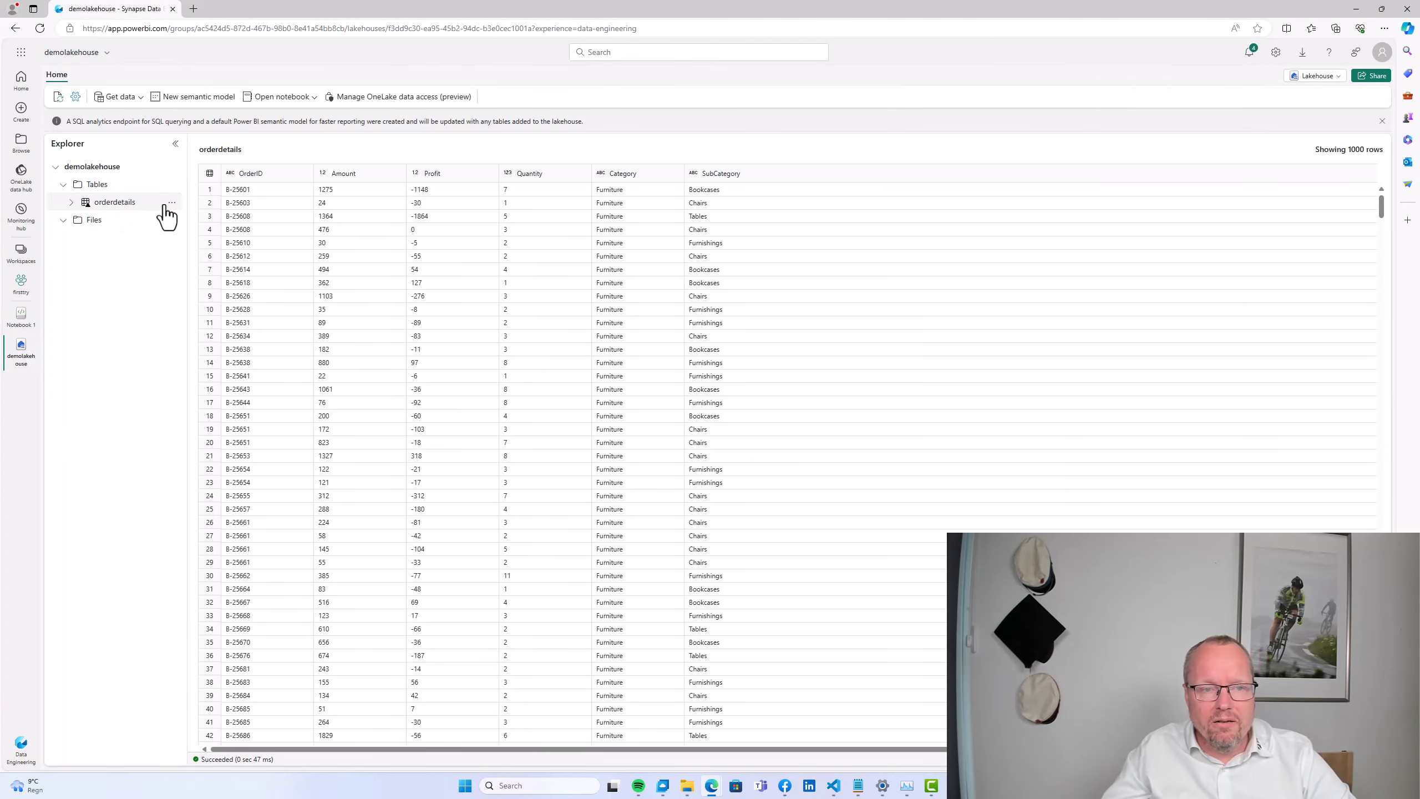
left_click(1317, 75)
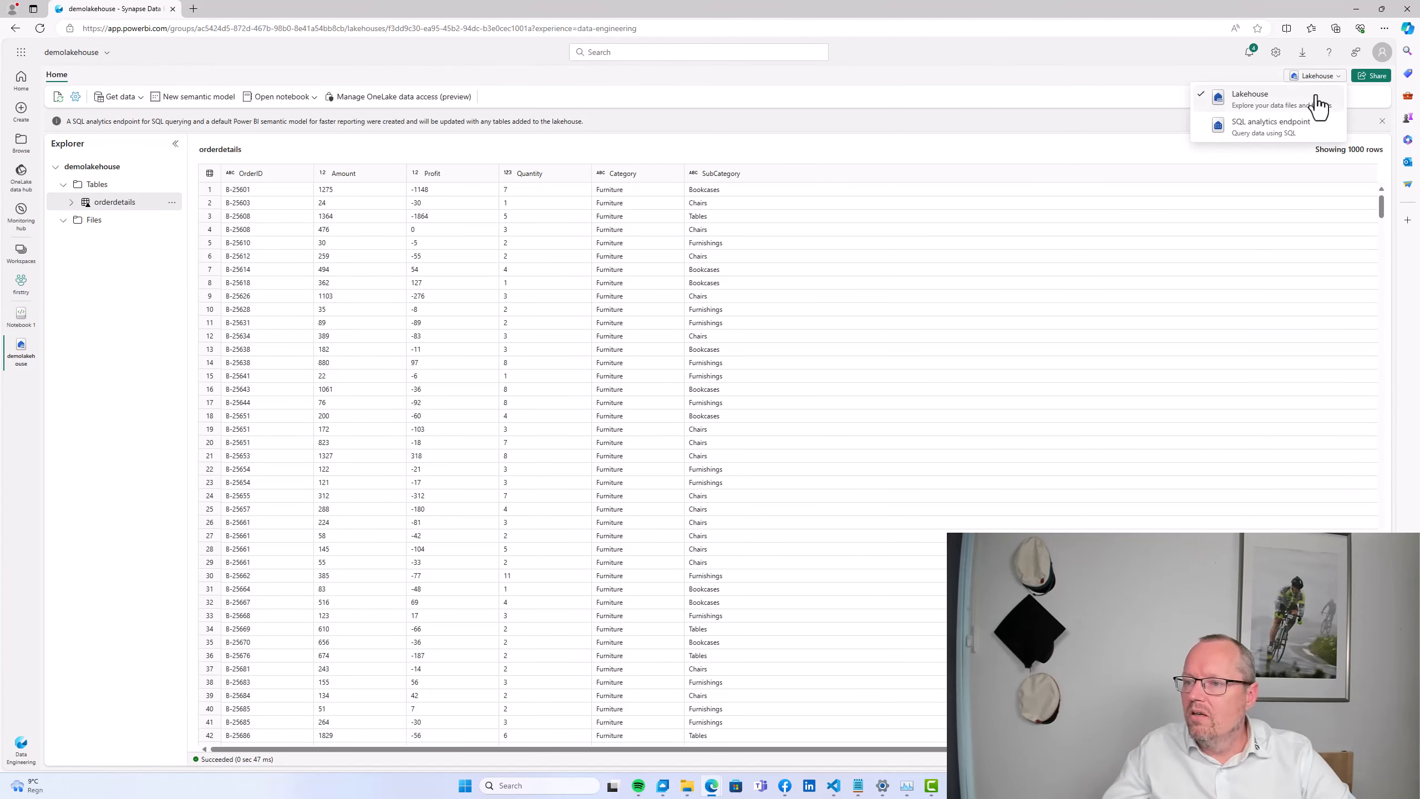
left_click(1295, 139)
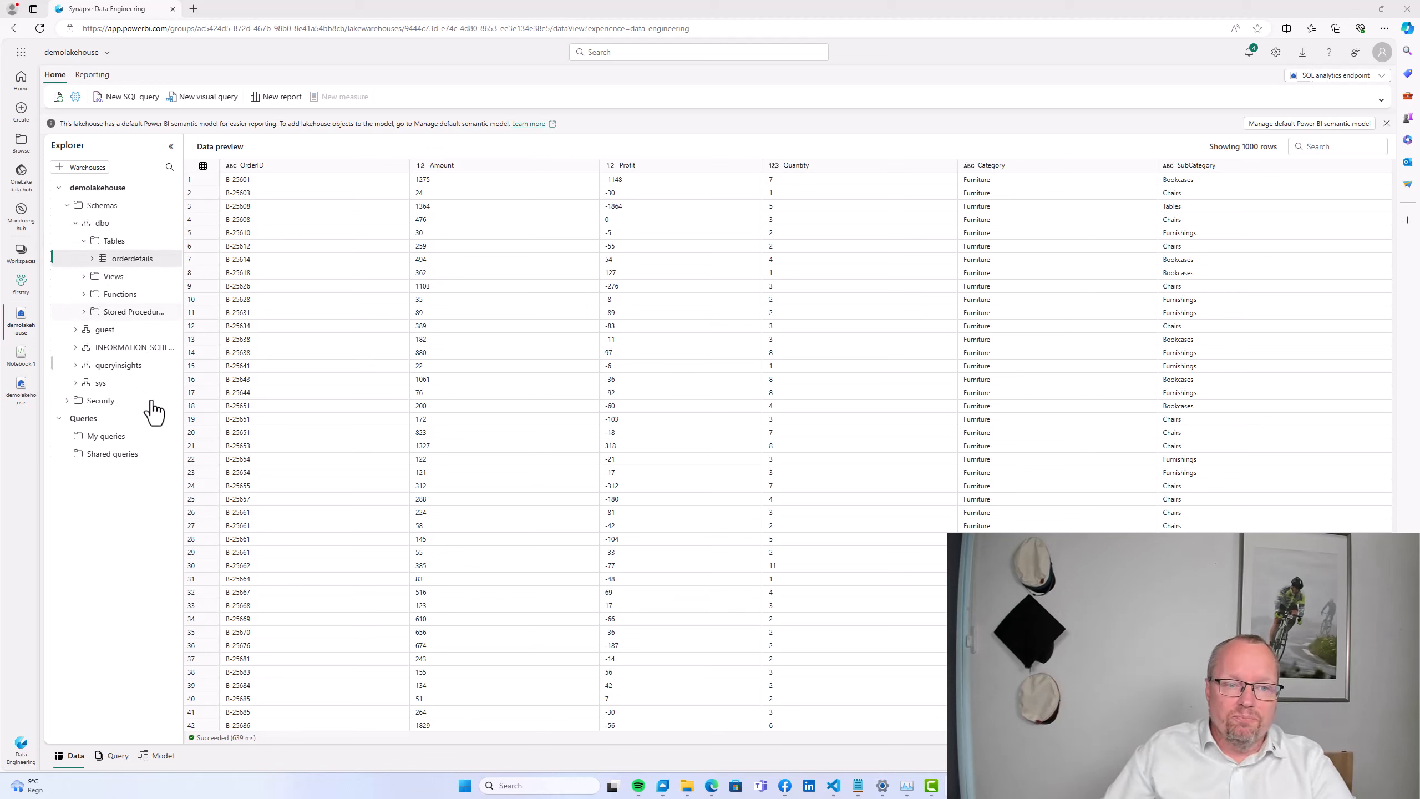
left_click(1274, 205)
left_click(969, 192)
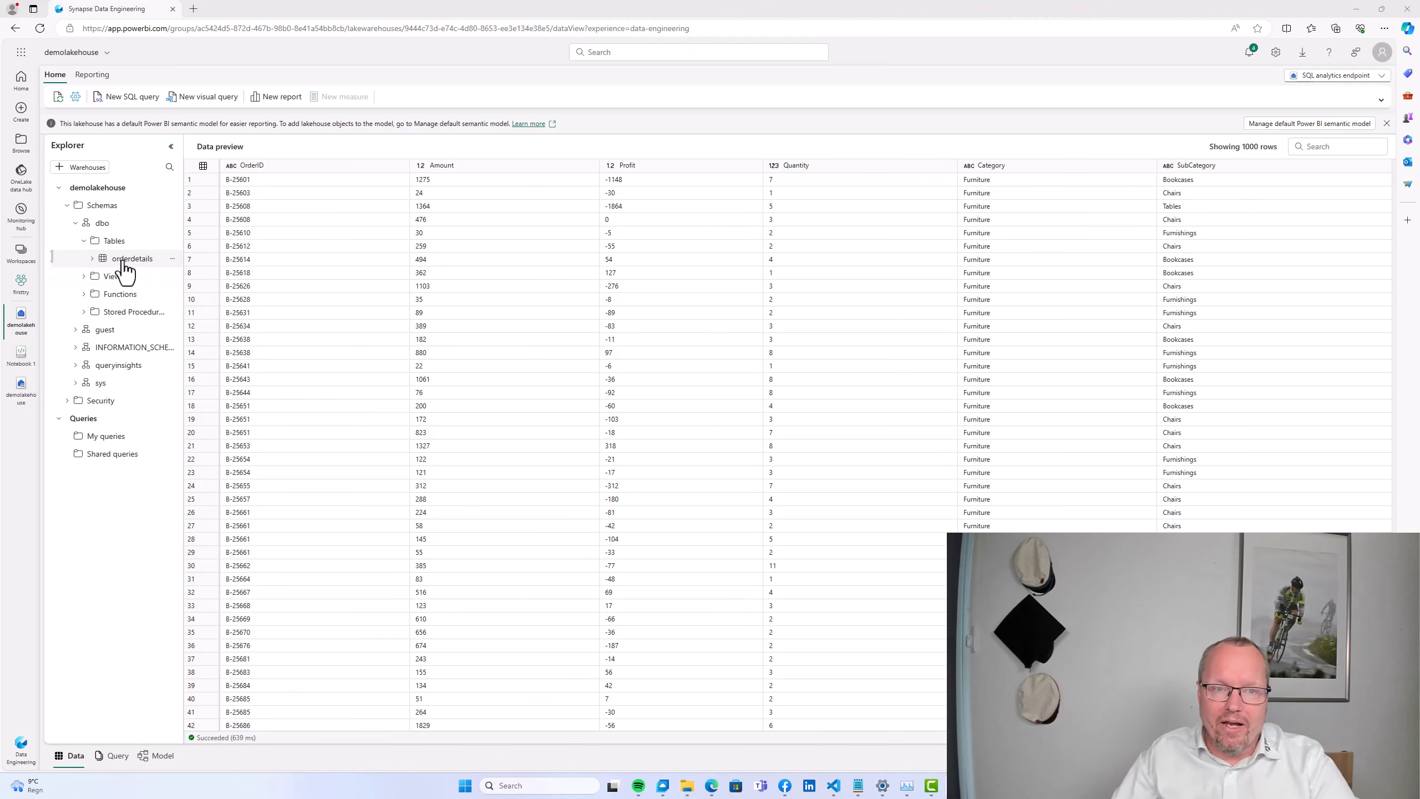
left_click(144, 258)
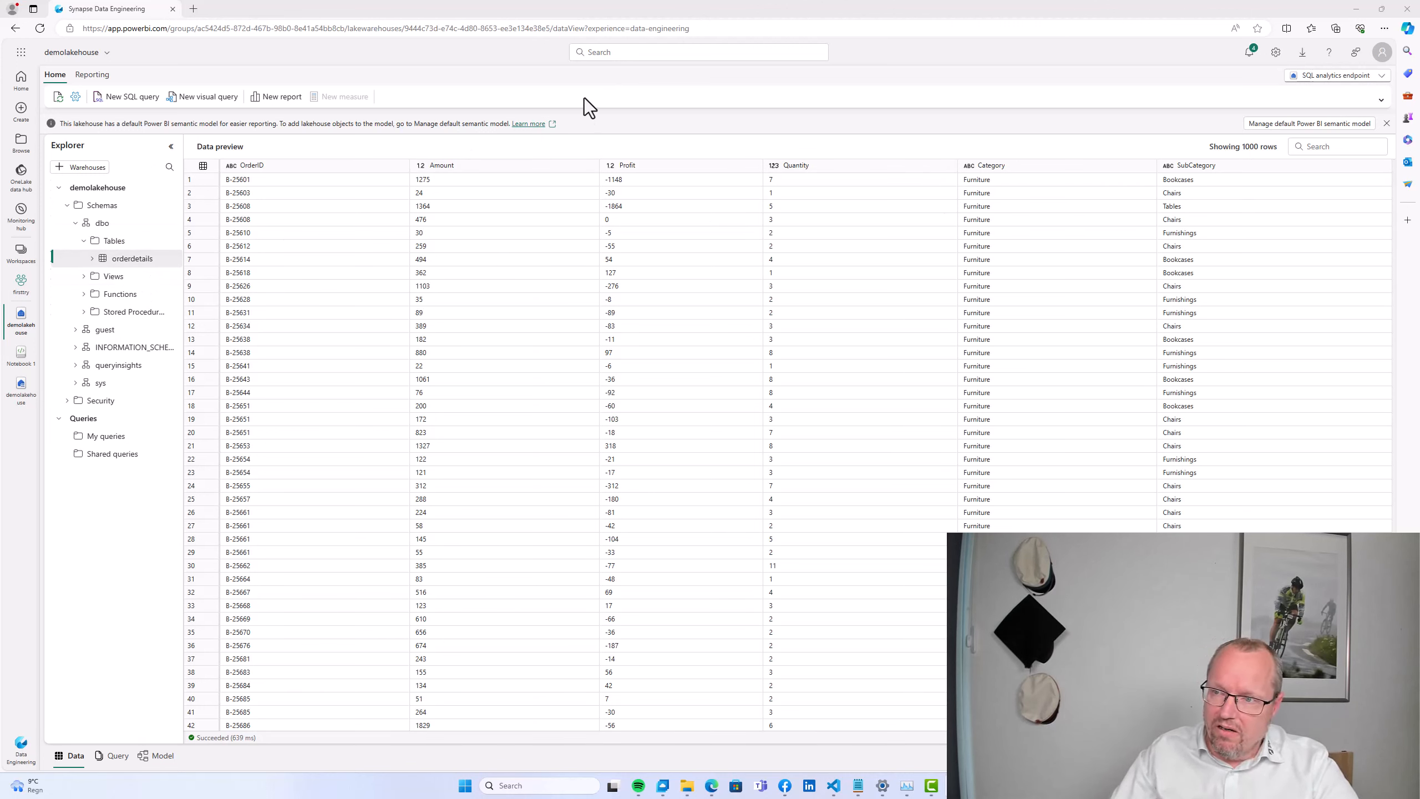